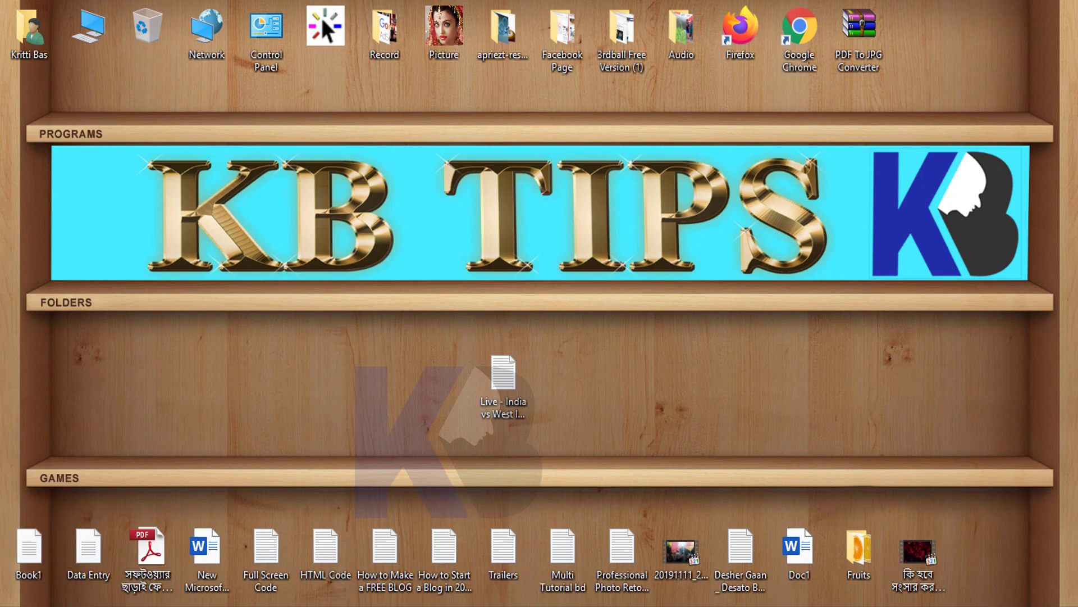
- Launch Microsoft Word from the Windows Start menu
key(super)
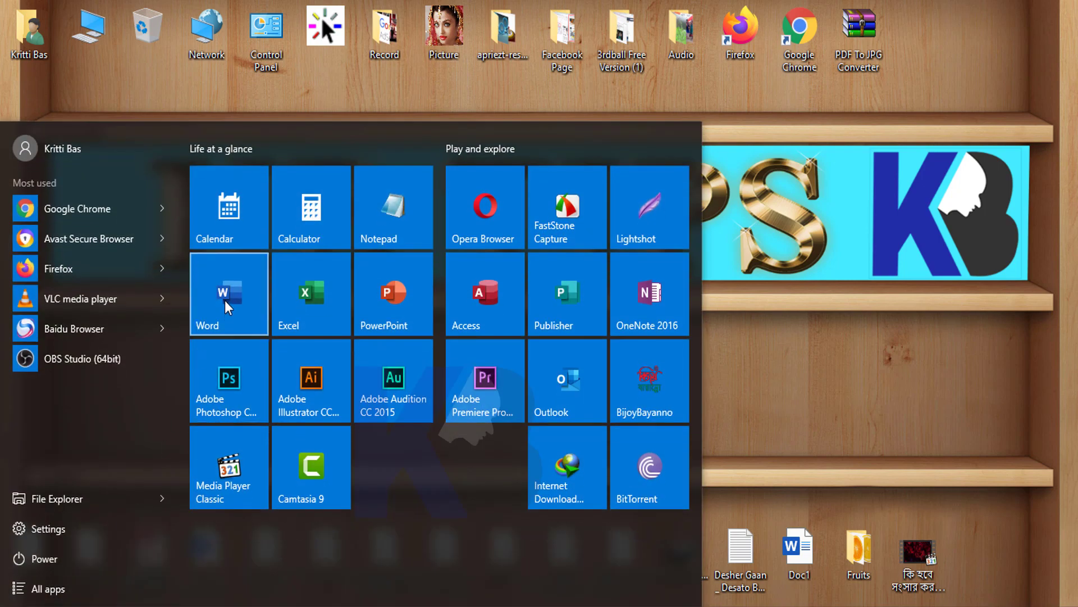
click(221, 307)
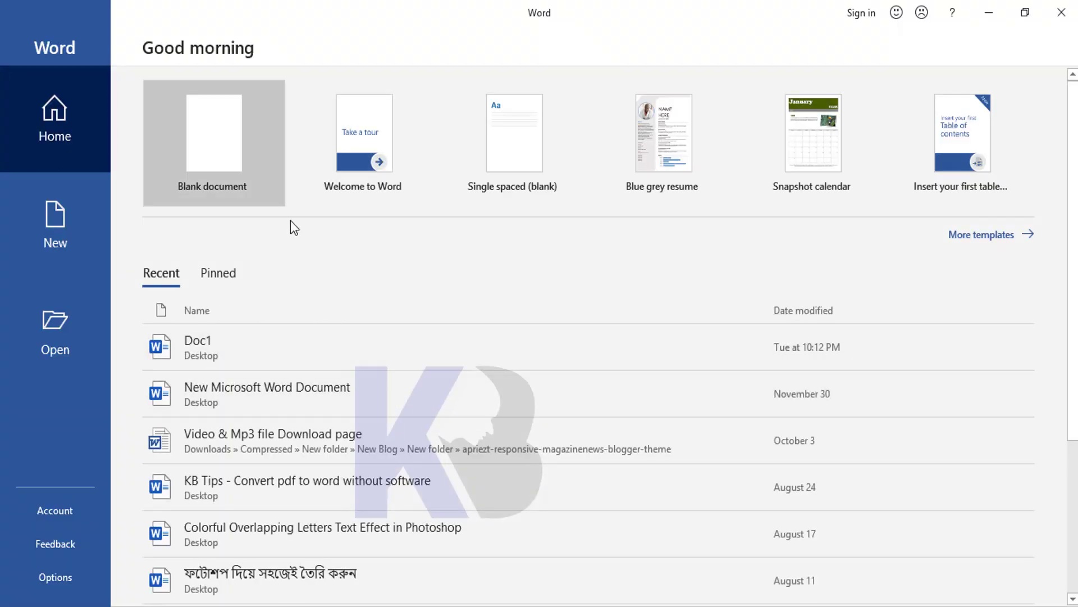
- Create a blank document with A4 paper, landscape orientation and Narrow 0.5" margins
click(211, 133)
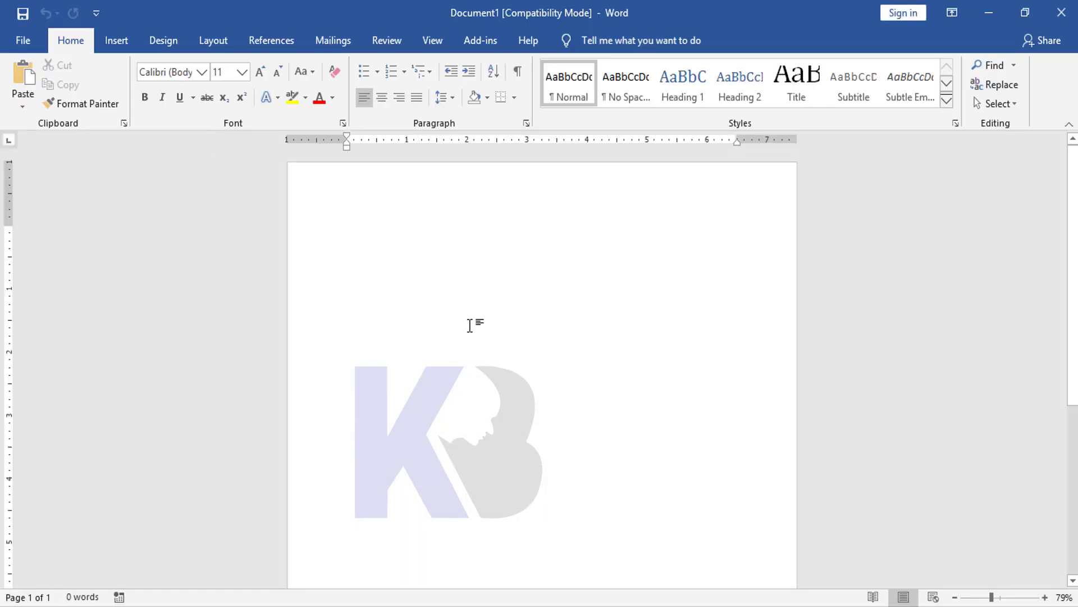
click(222, 45)
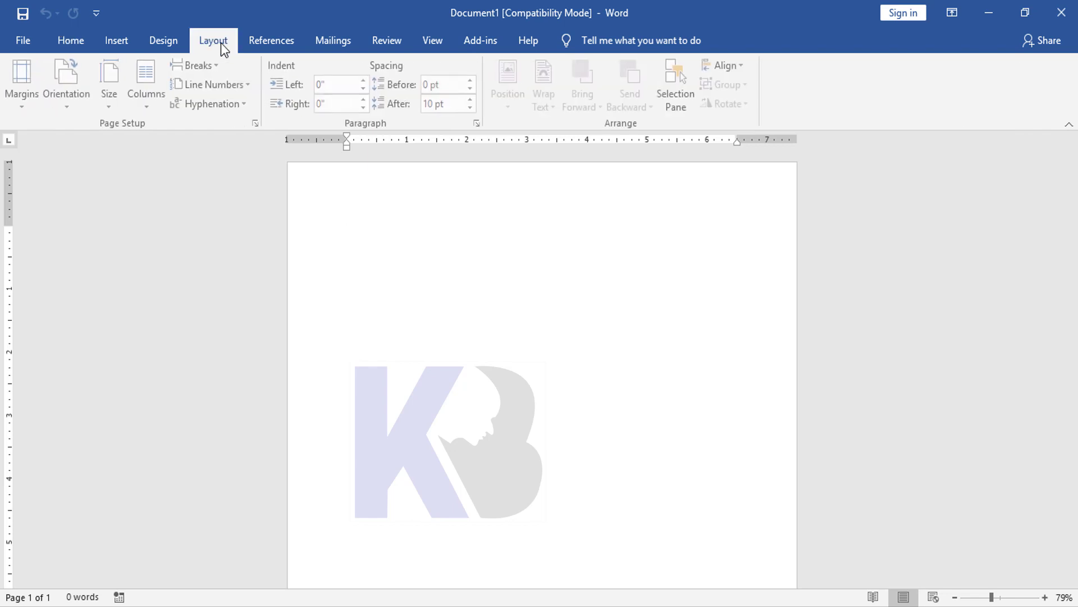
click(113, 112)
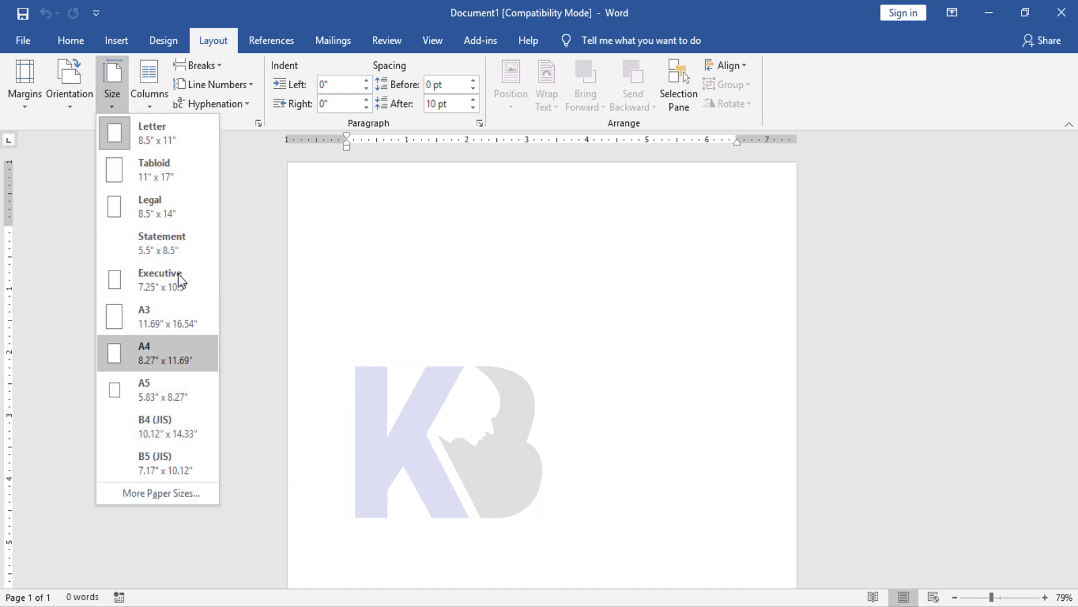
click(167, 361)
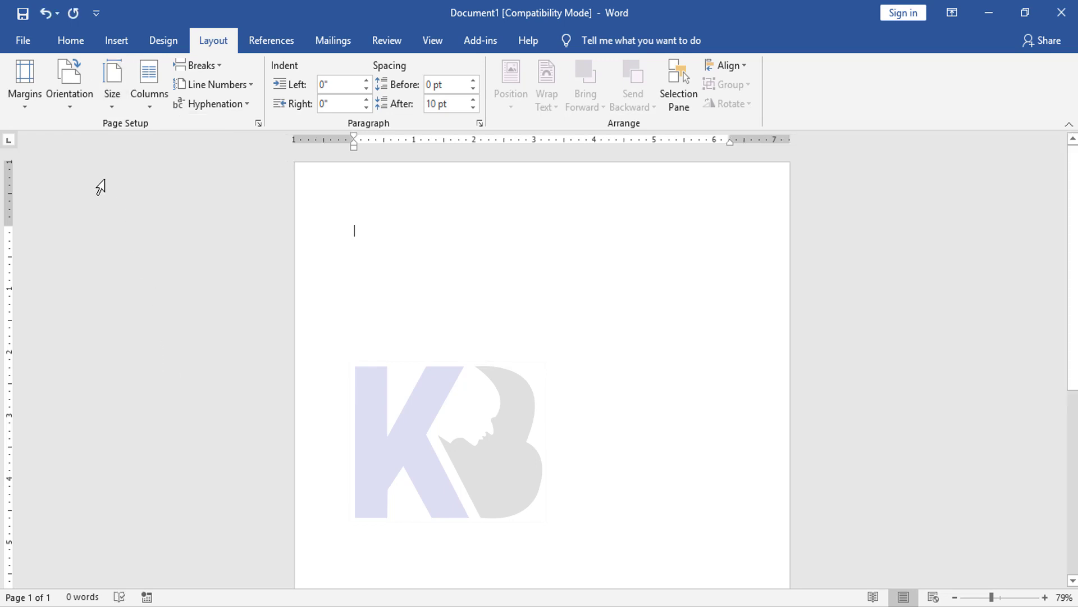
click(72, 111)
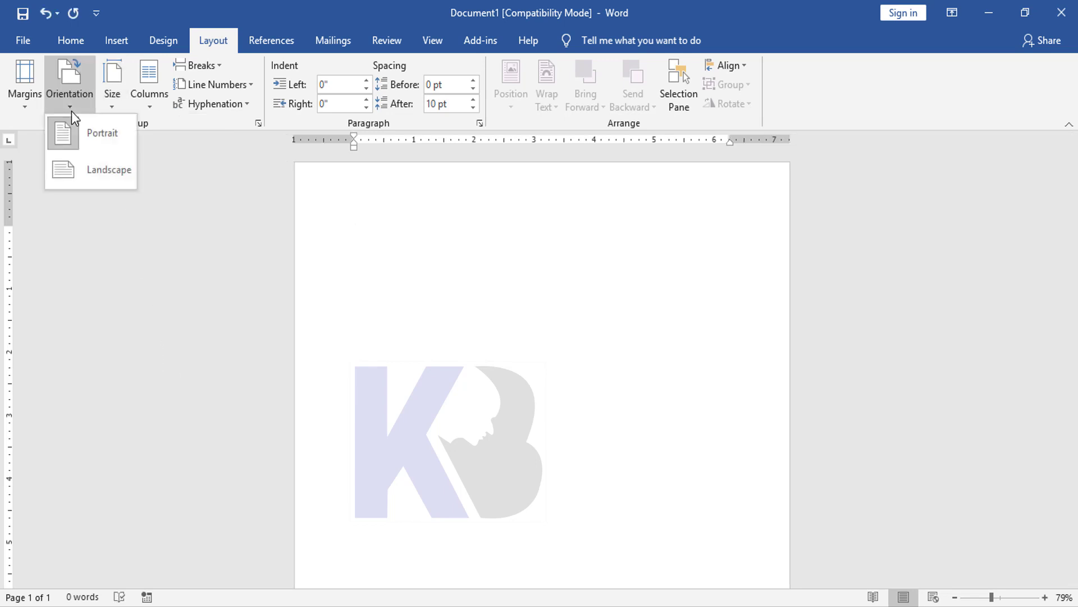
click(106, 173)
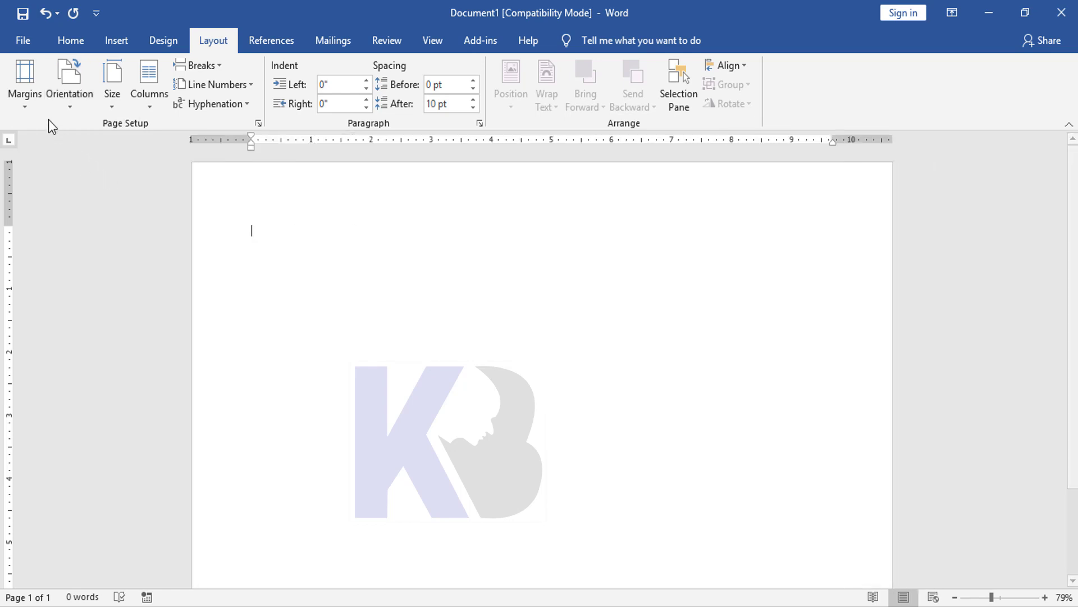
click(27, 112)
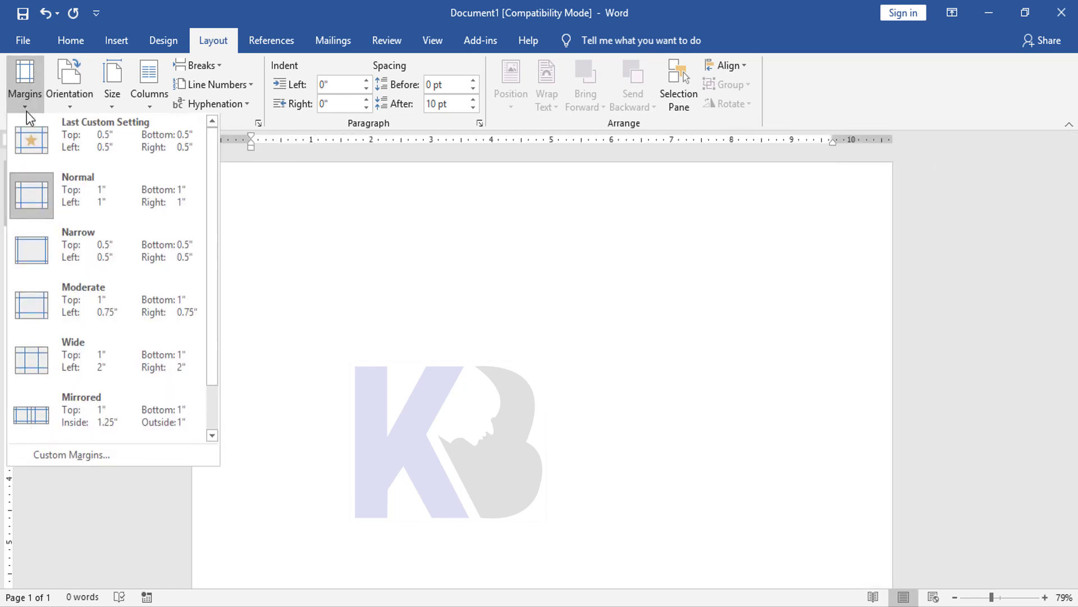
click(46, 255)
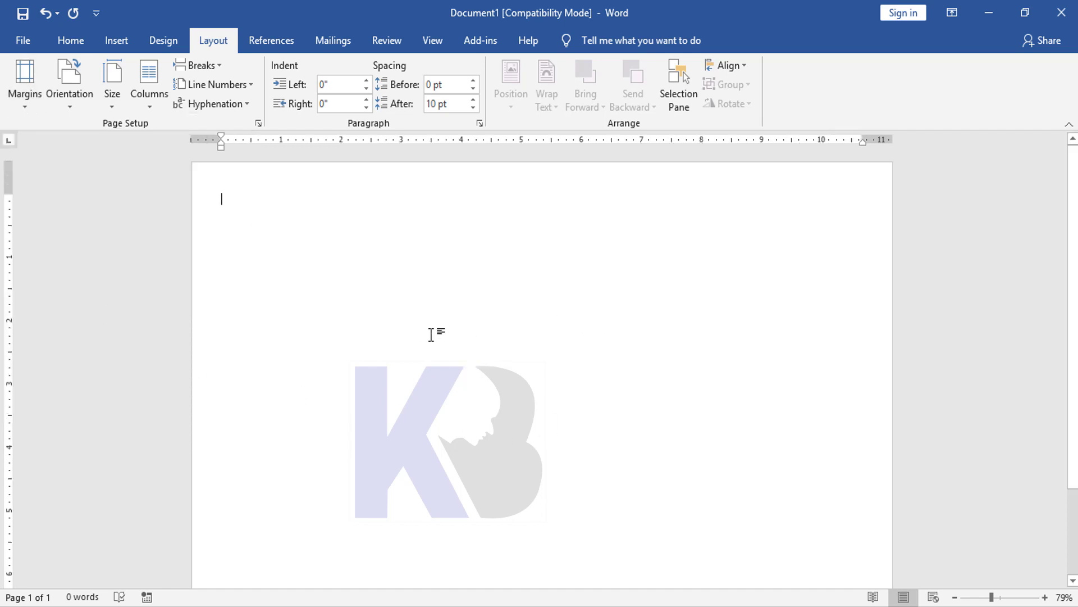
- Draw a wide text box across the top of the page, type 'KB TECH' and select it
click(115, 46)
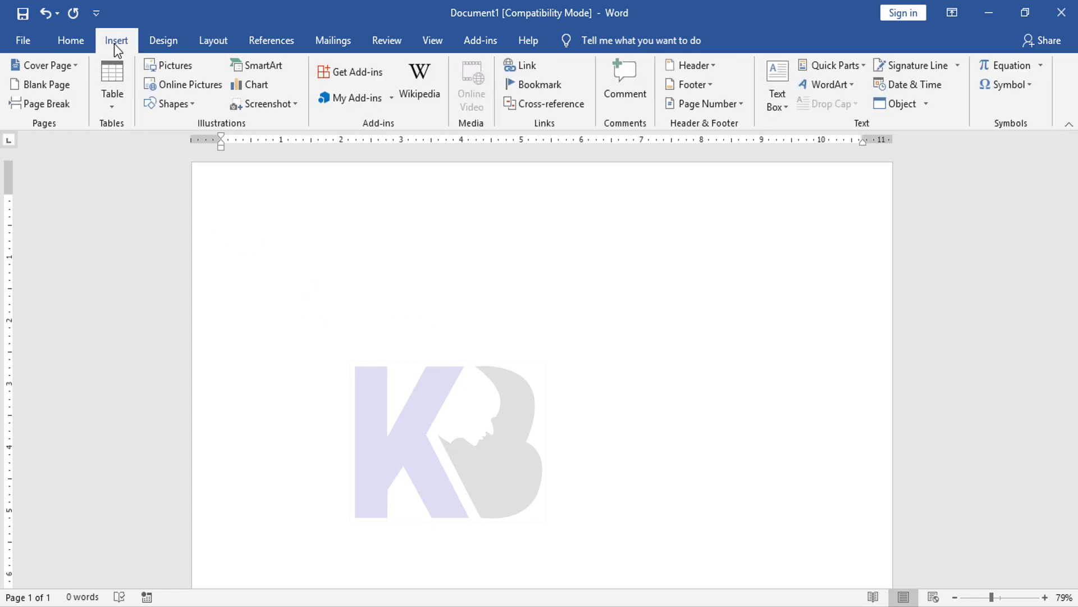
click(191, 110)
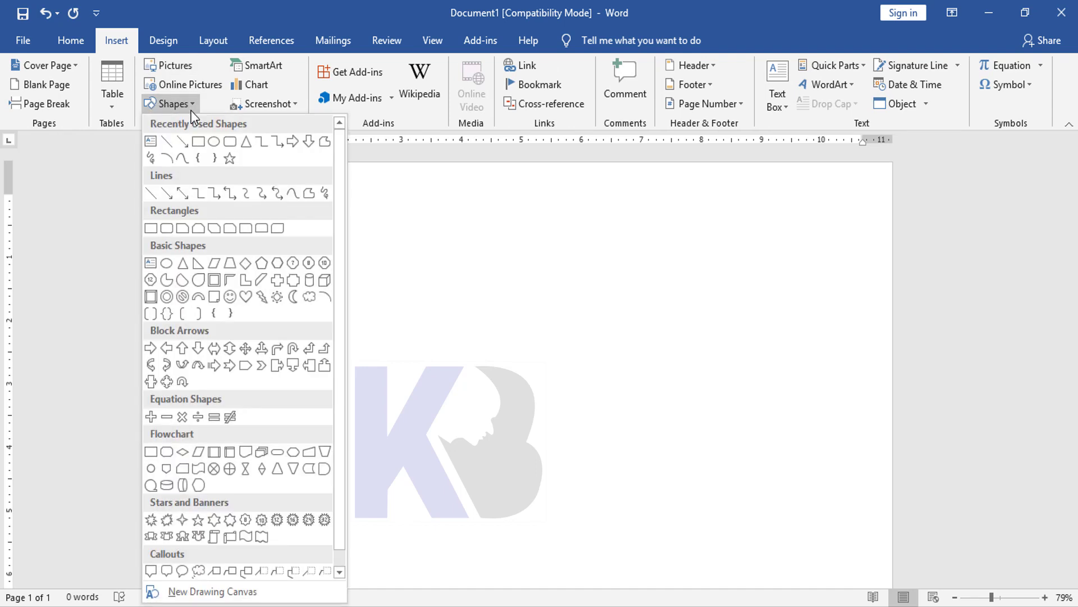
click(160, 151)
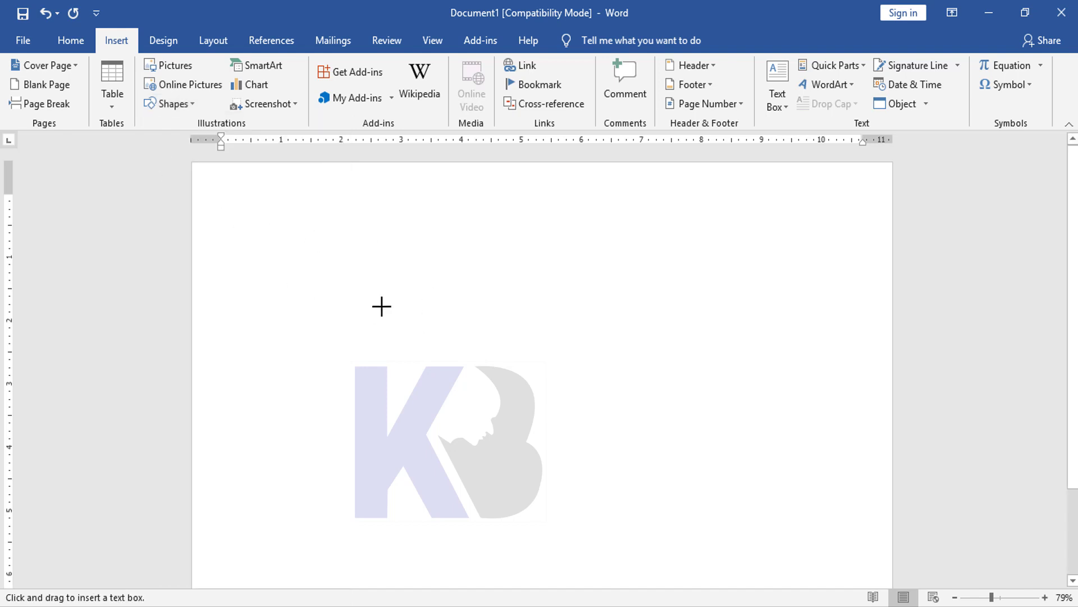
drag(228, 209, 848, 418)
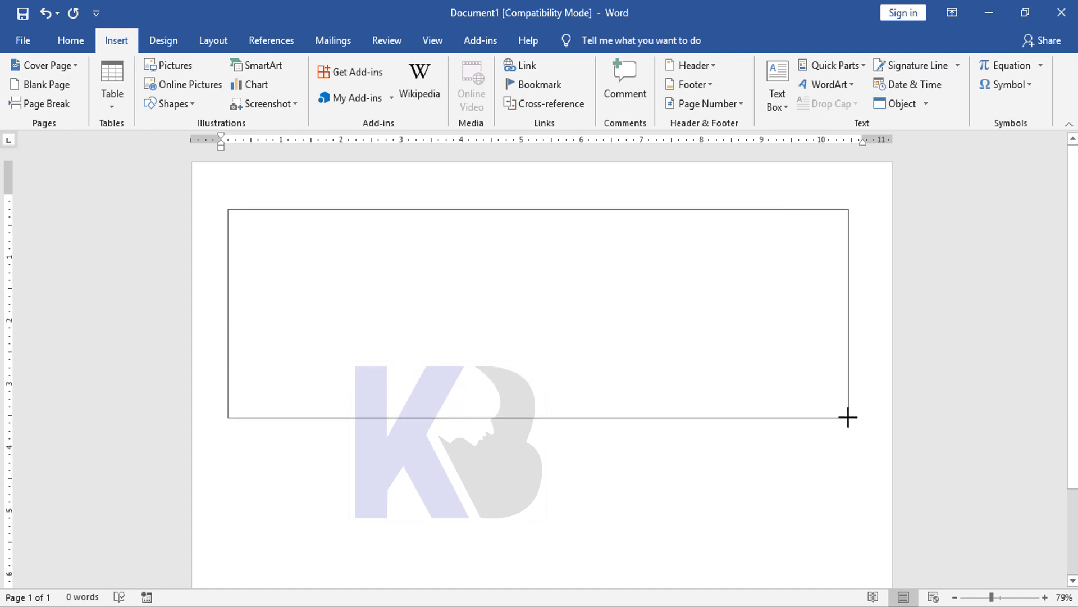
drag(848, 418, 848, 411)
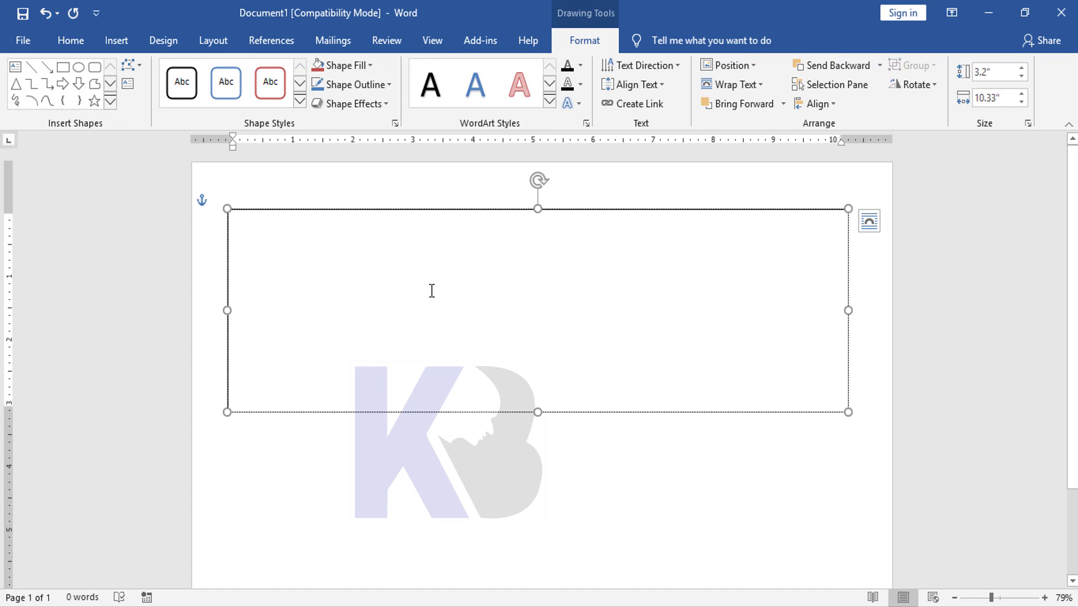
text(KB TE)
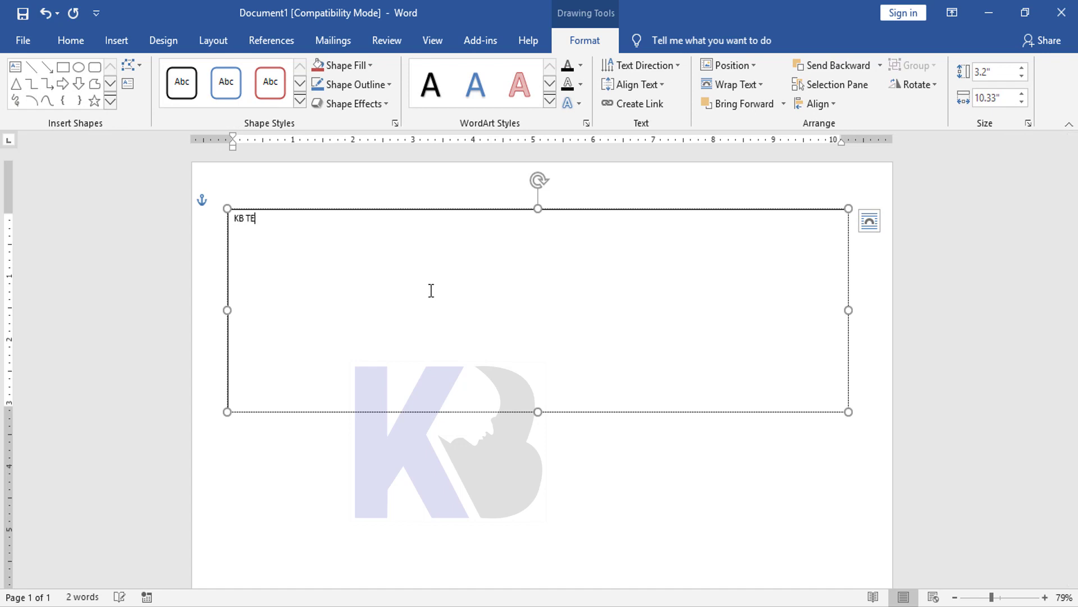
text(CH)
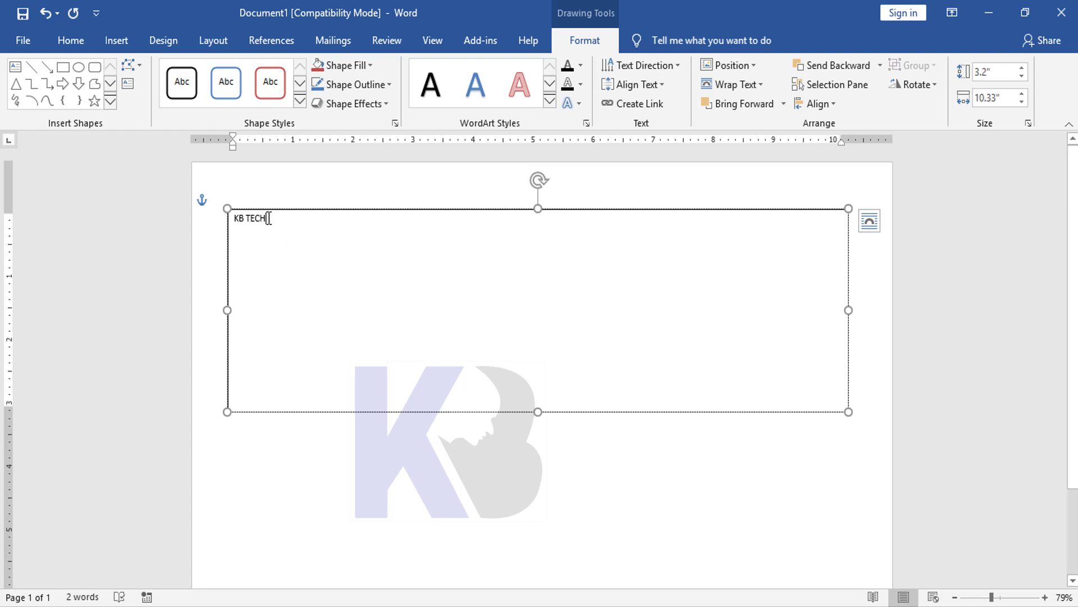
drag(268, 219, 215, 218)
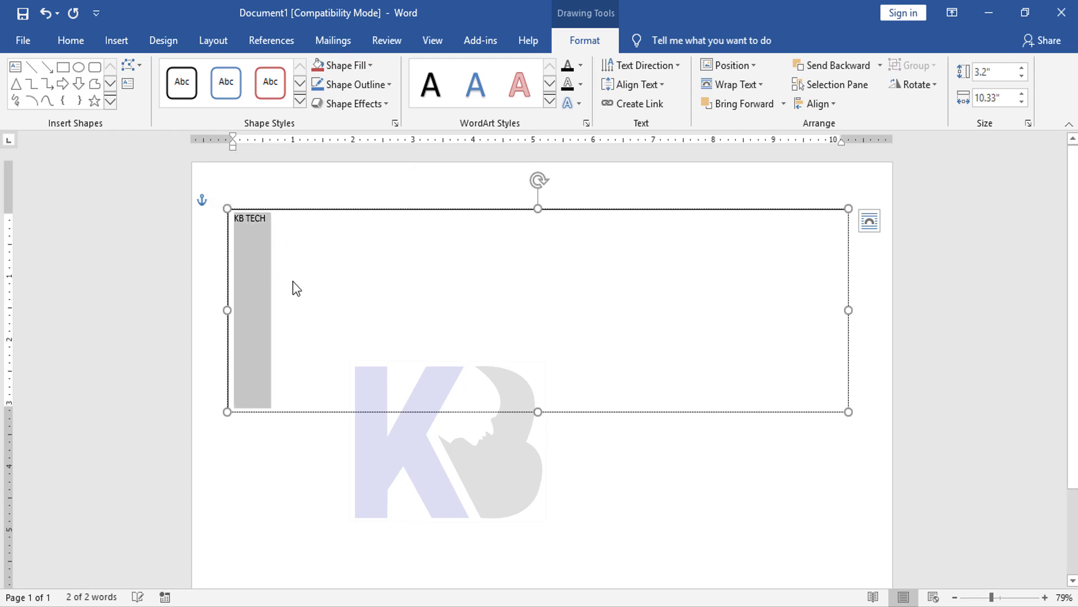
- Apply the Proxima Nova font to the KB TECH text
click(69, 42)
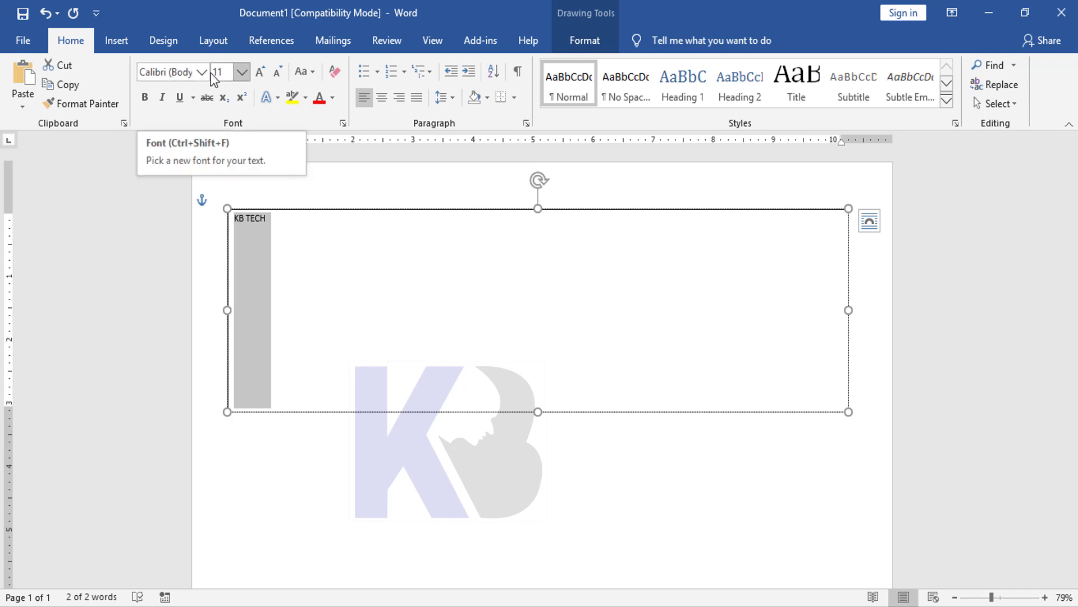
click(202, 73)
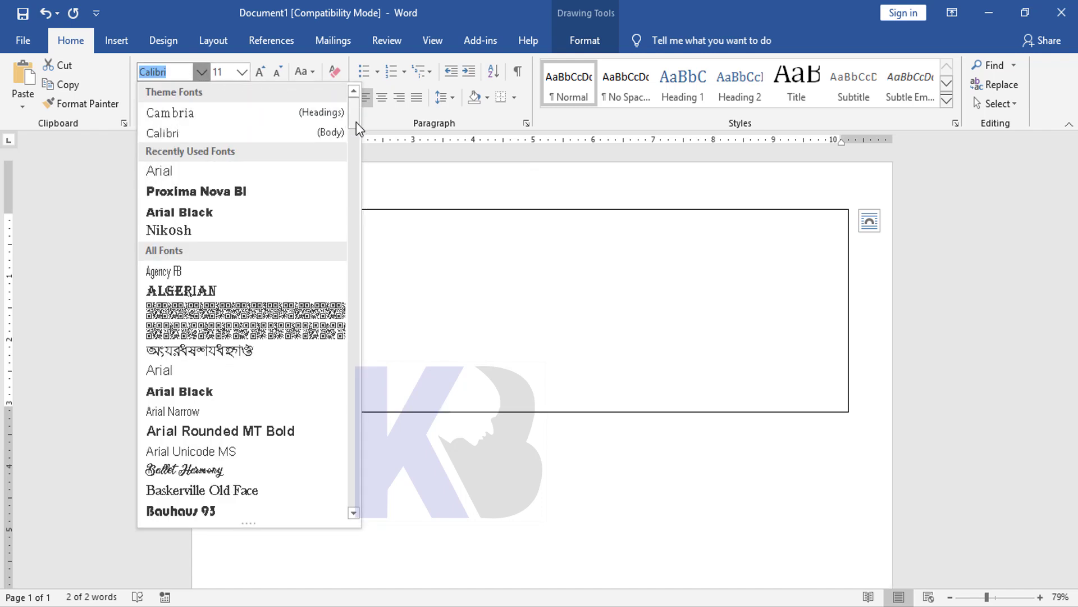
mouse_move(356, 122)
mouse_down()
mouse_move(365, 387)
mouse_move(366, 378)
mouse_up()
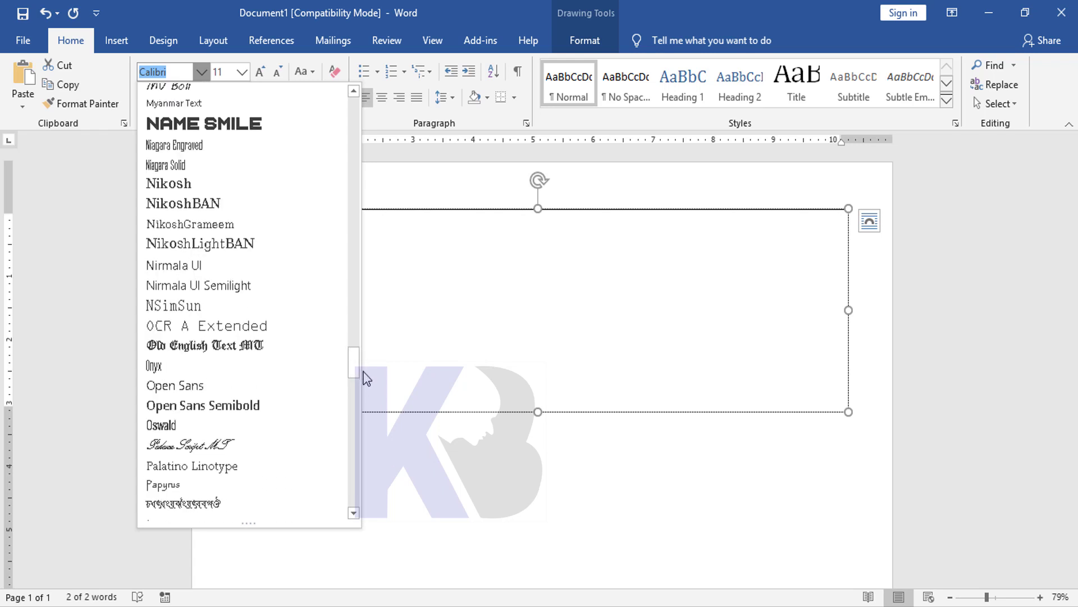
drag(352, 372, 357, 403)
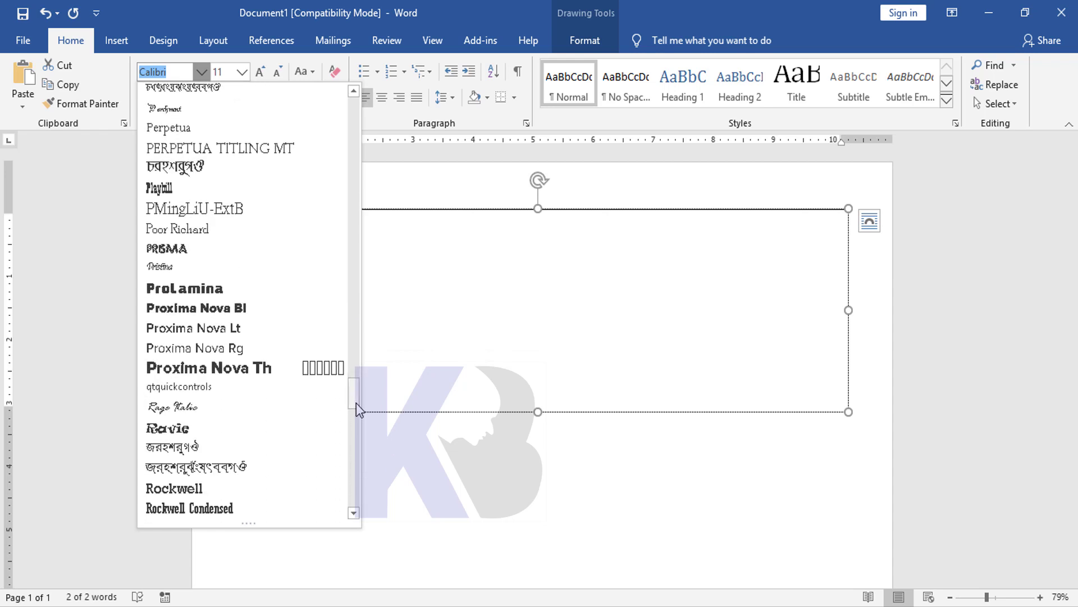
click(212, 309)
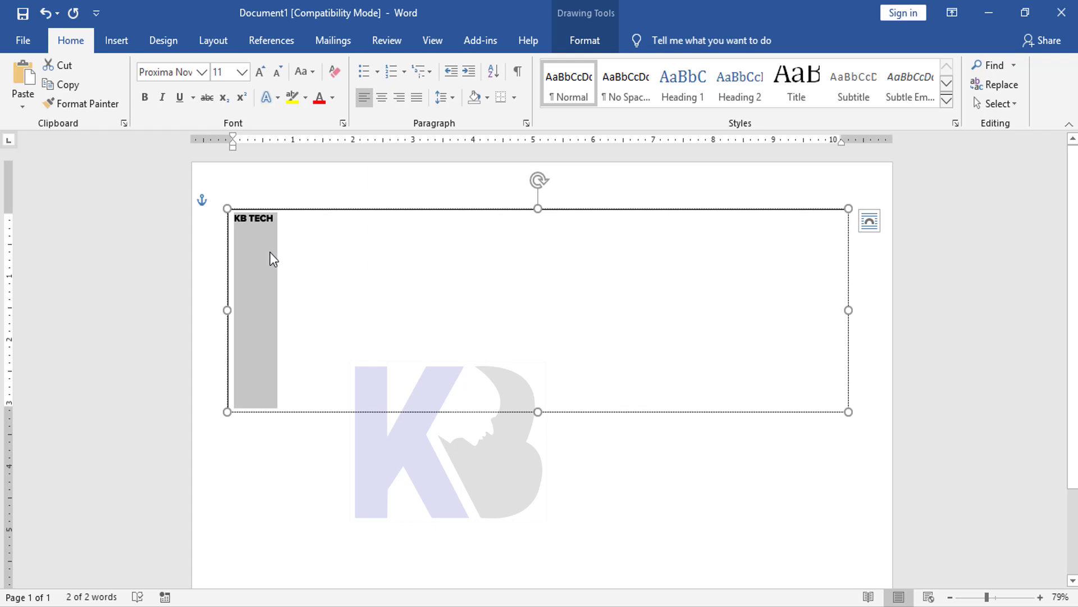
- Set the KB TECH font size to 160 pt
click(226, 73)
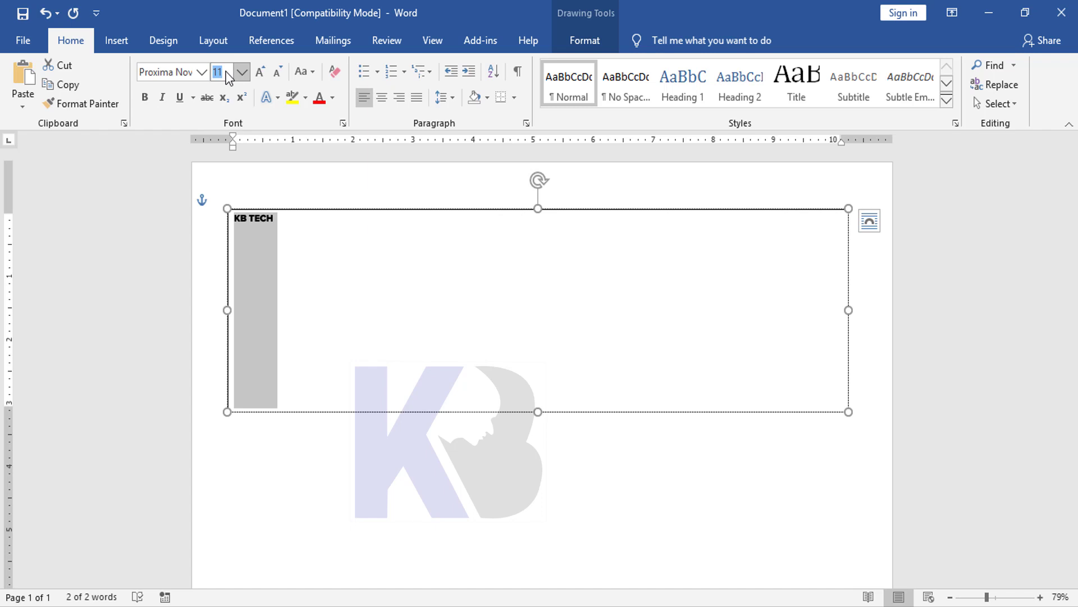
text(150)
key(Return)
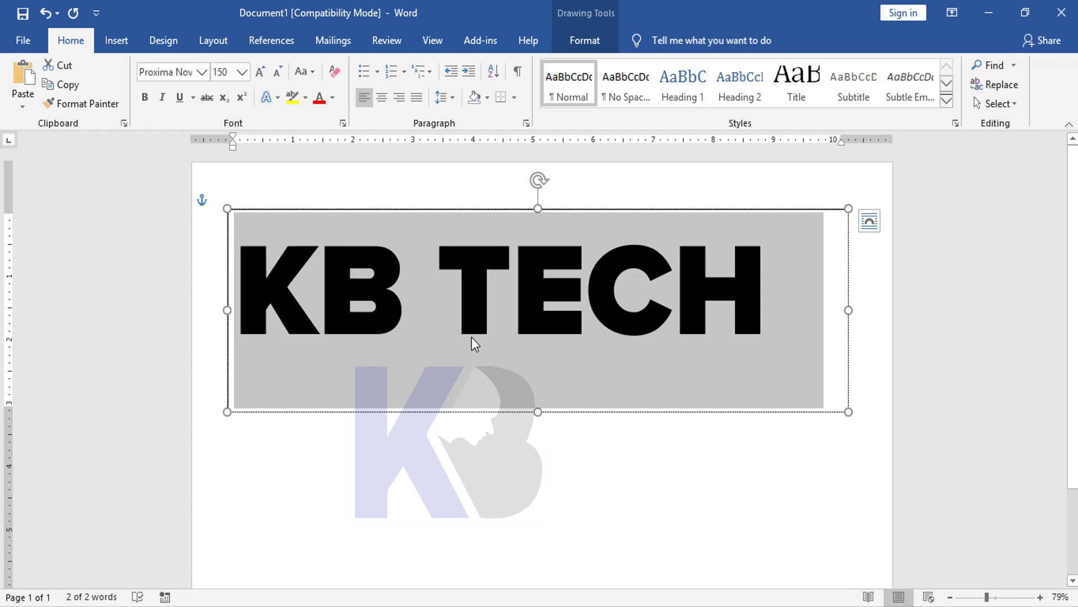
click(224, 72)
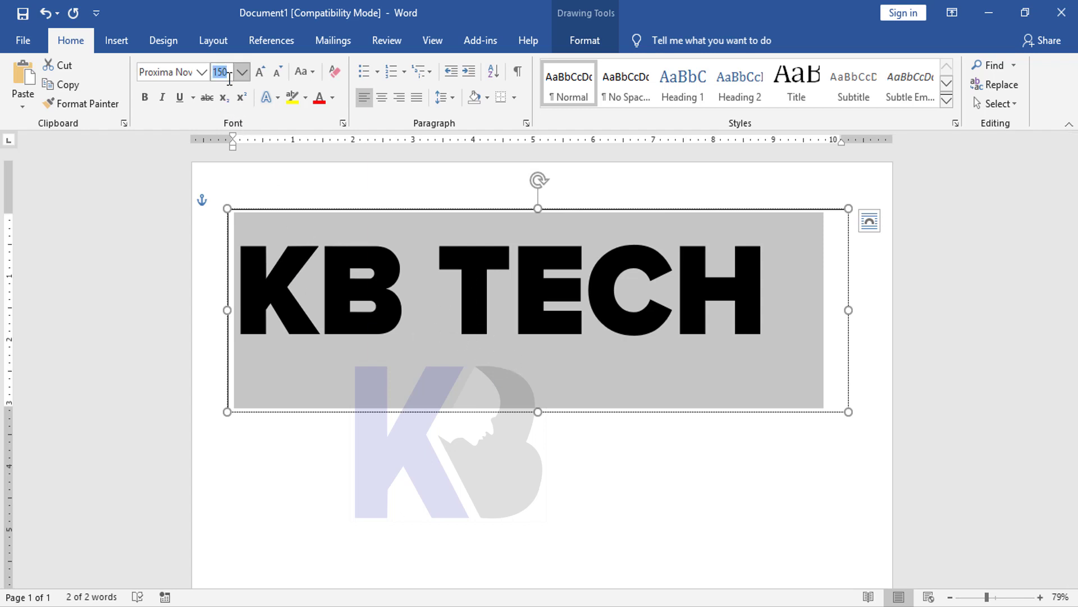
click(224, 73)
key(BackSpace)
key(BackSpace)
text(60)
key(Return)
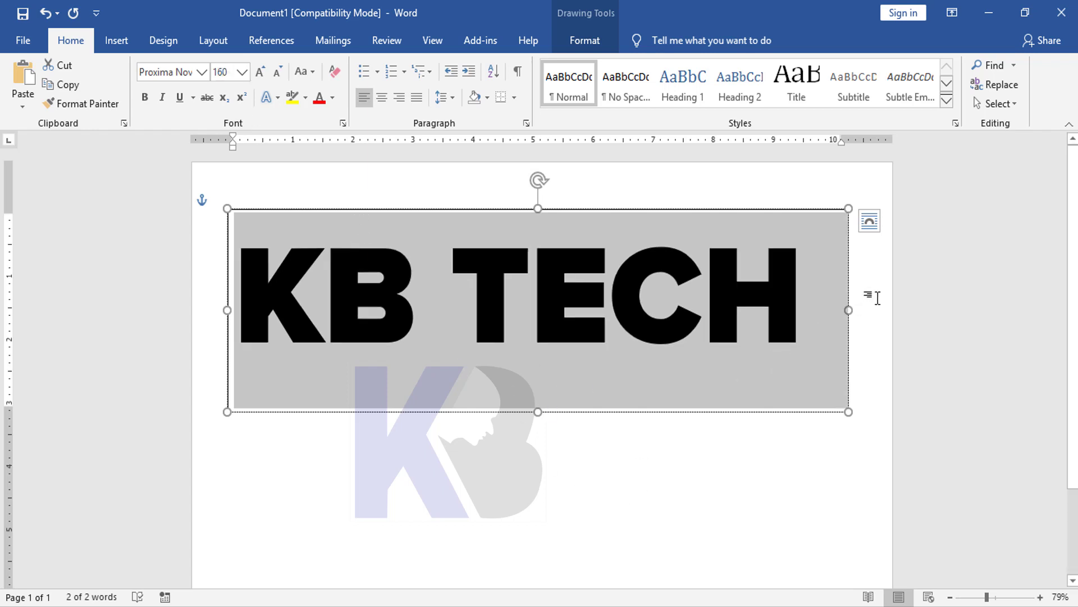
- Shrink the text box to about 2.7" by 9.82" and move it slightly higher on the page
drag(848, 310, 817, 318)
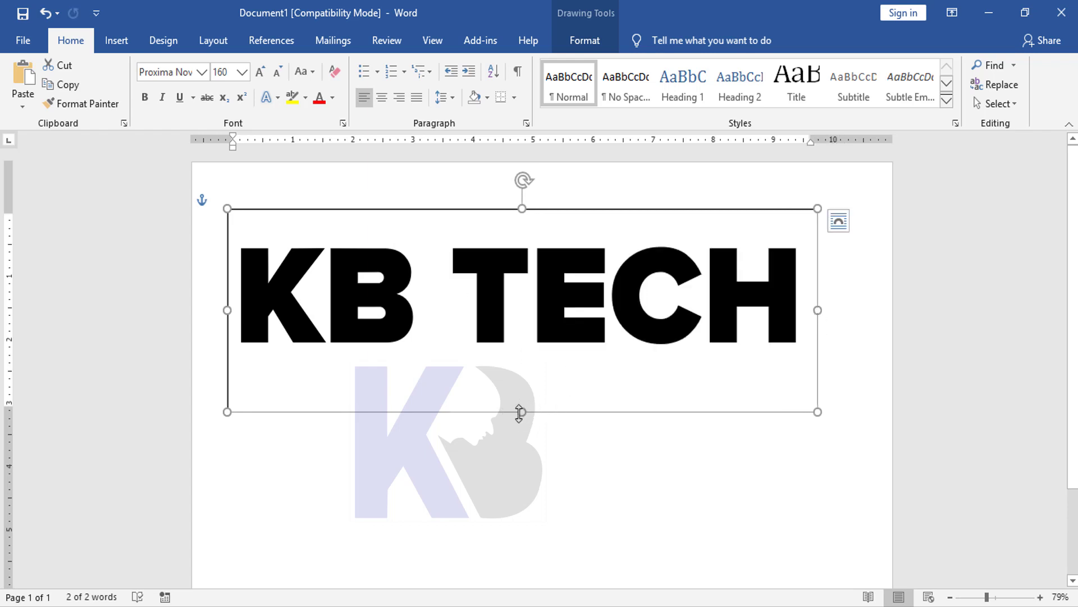
drag(522, 411, 519, 380)
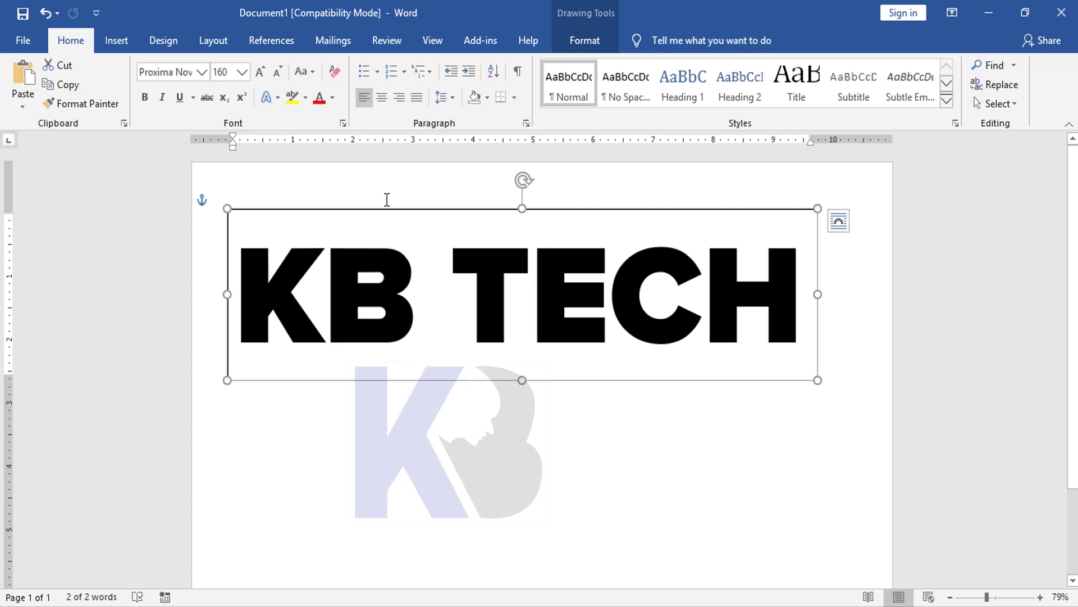
click(374, 180)
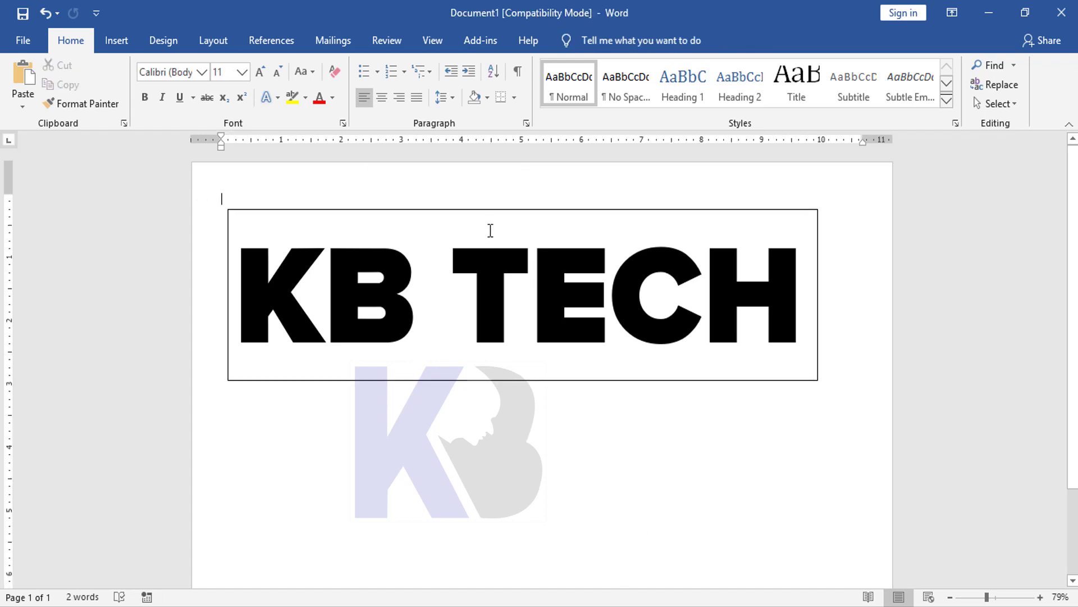
click(486, 210)
drag(438, 286, 478, 204)
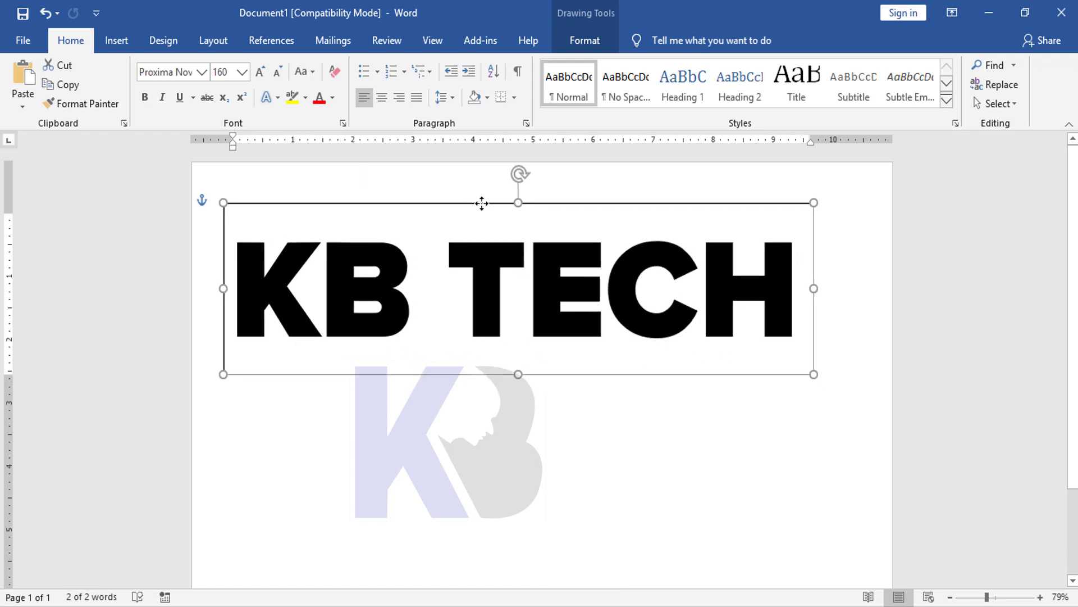
click(593, 41)
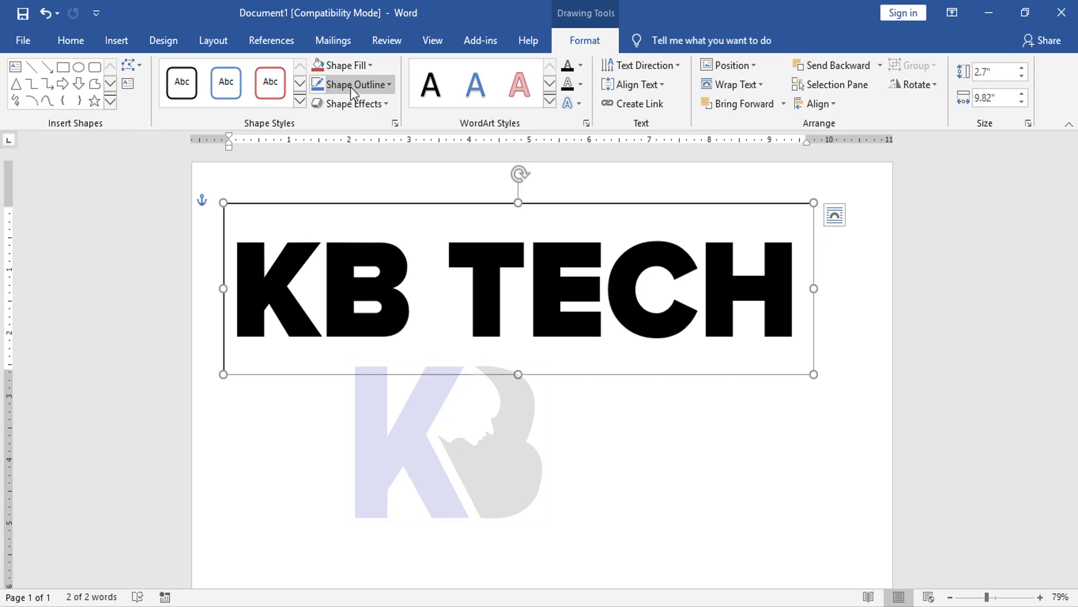
click(369, 66)
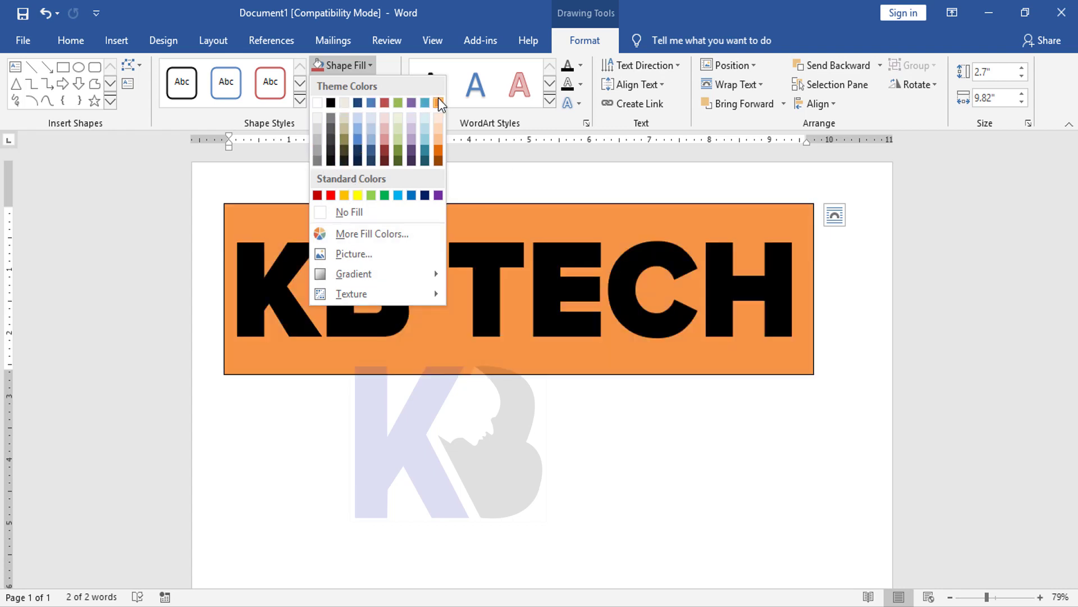
click(405, 55)
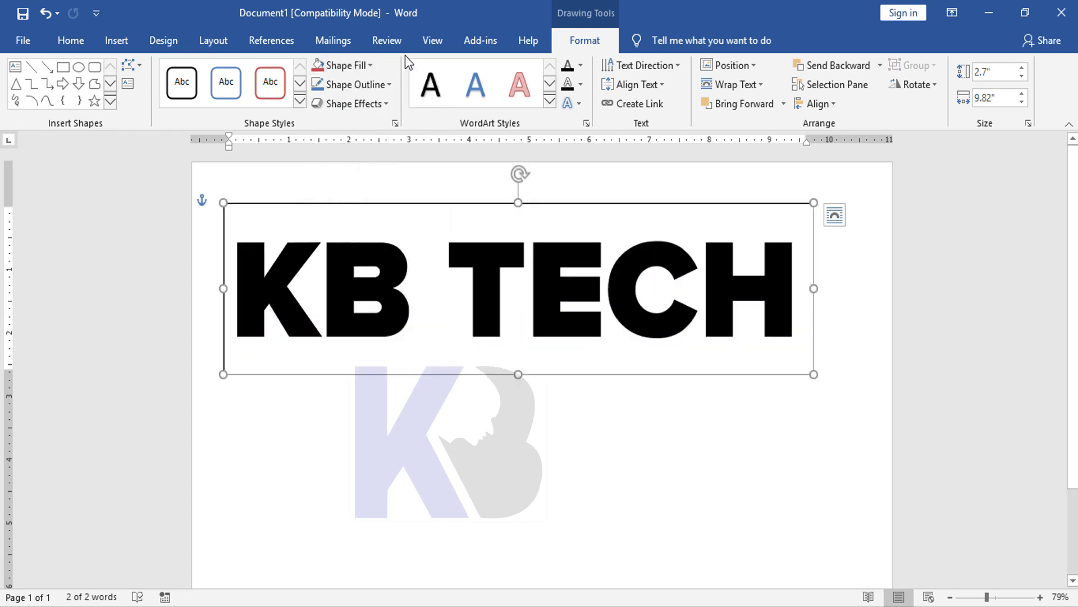
click(386, 86)
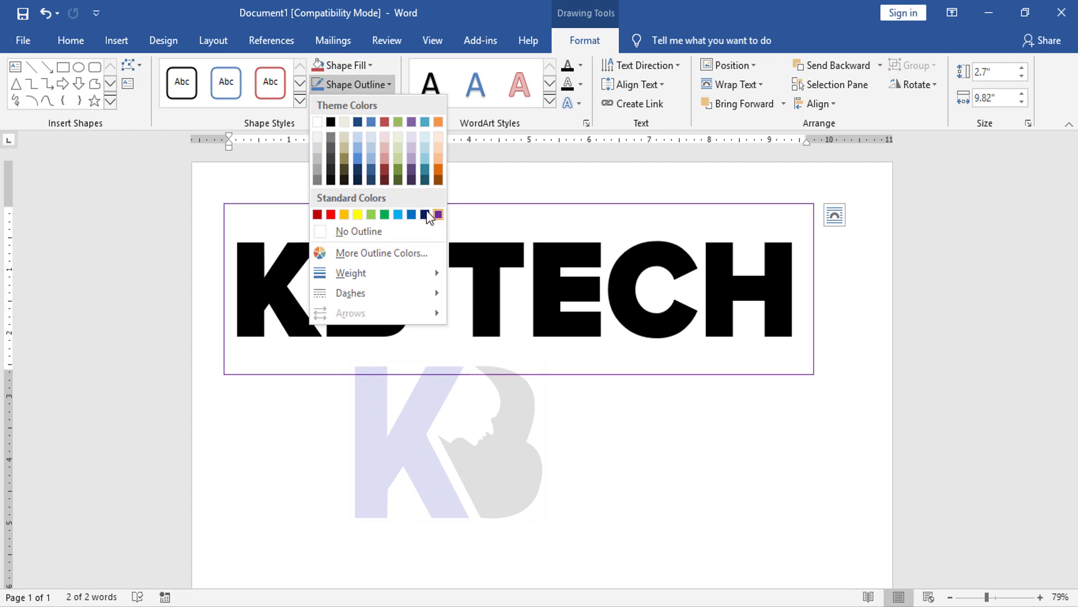
click(397, 67)
click(387, 108)
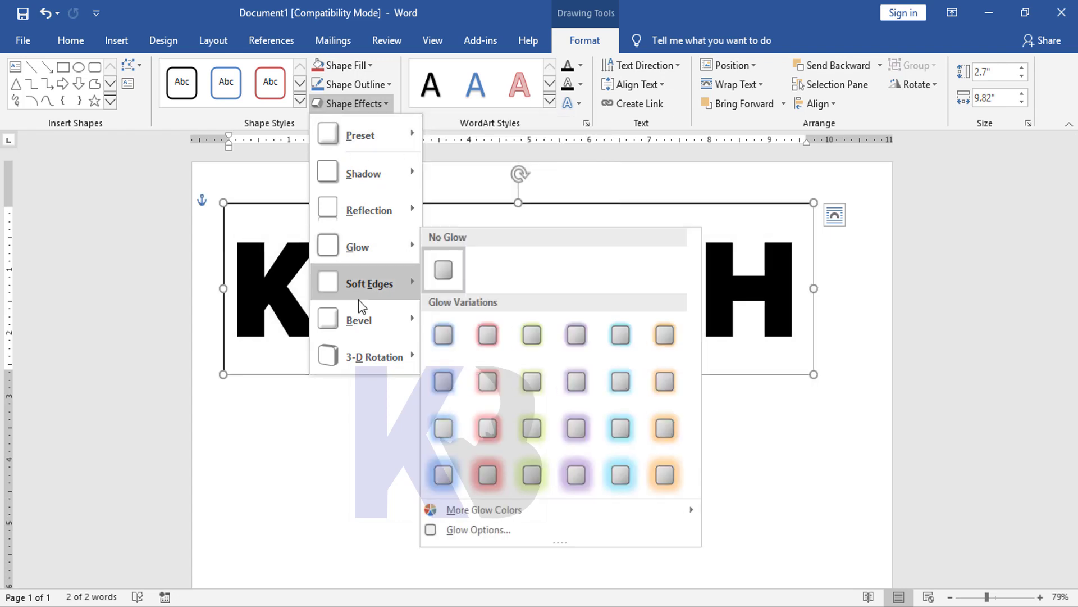
mouse_move(365, 320)
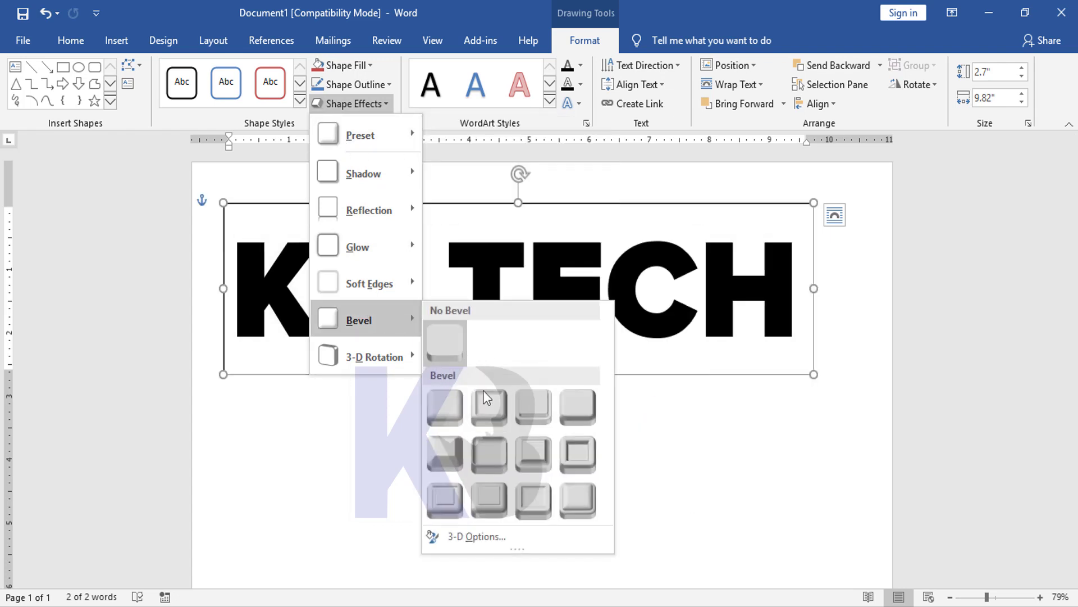
click(258, 180)
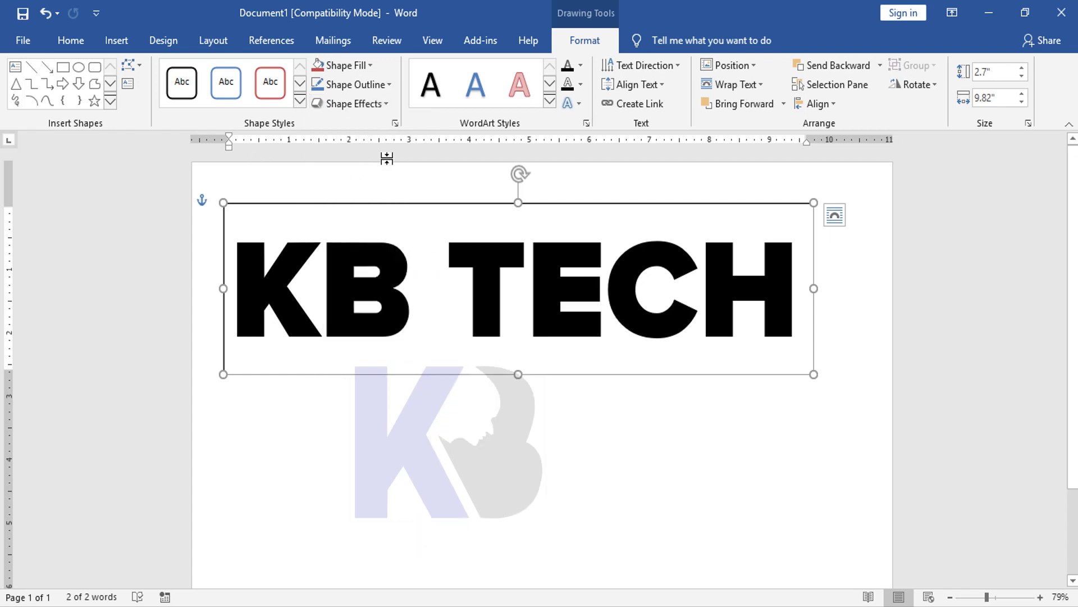
- Give the KB TECH lettering a gradient text fill in the Format Shape pane
click(395, 123)
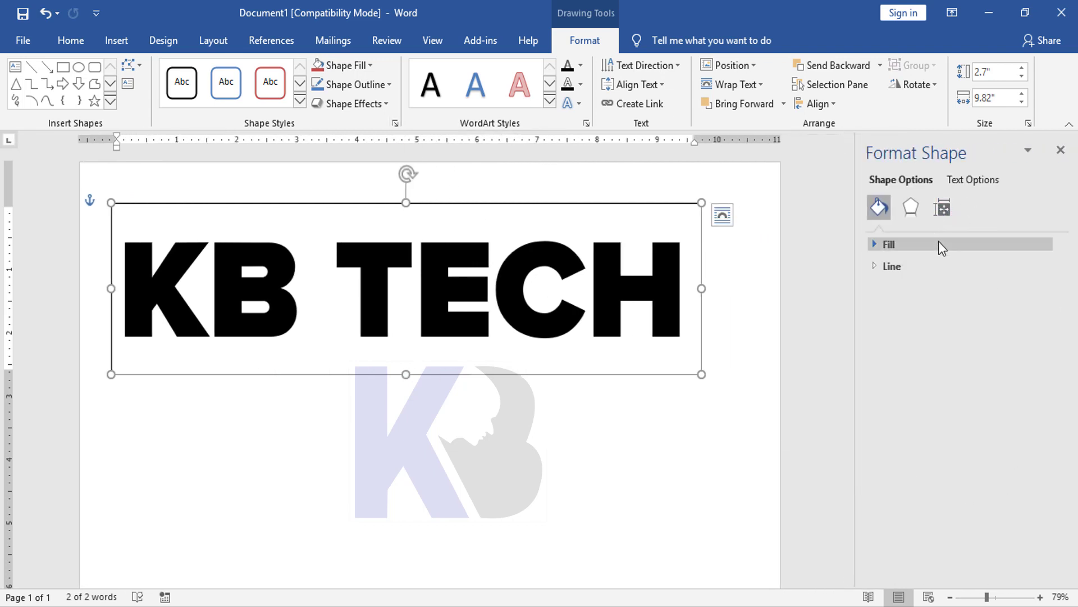
click(977, 181)
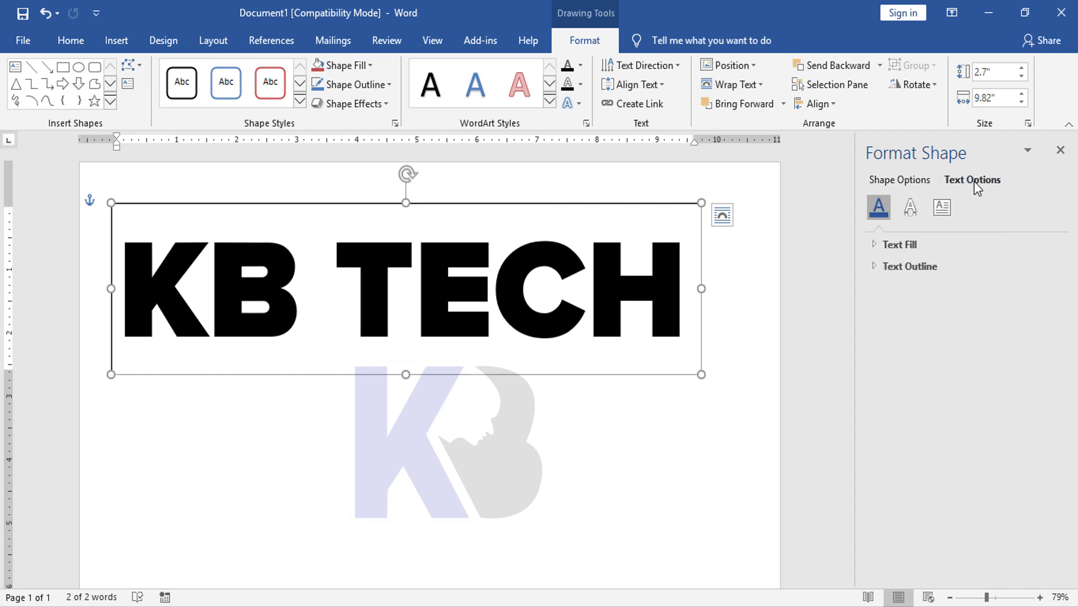
click(874, 246)
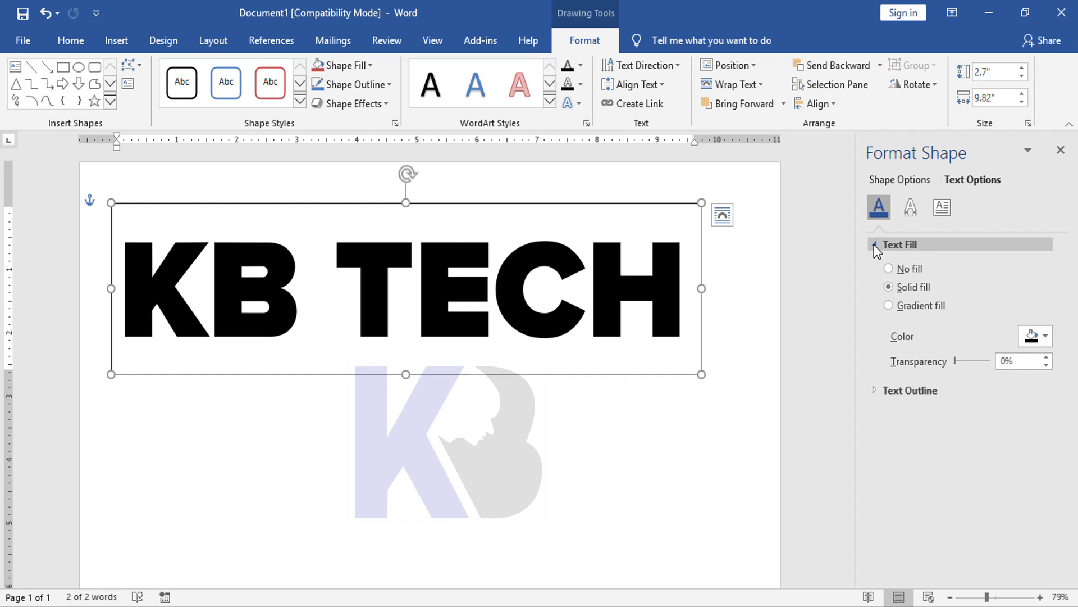
click(929, 306)
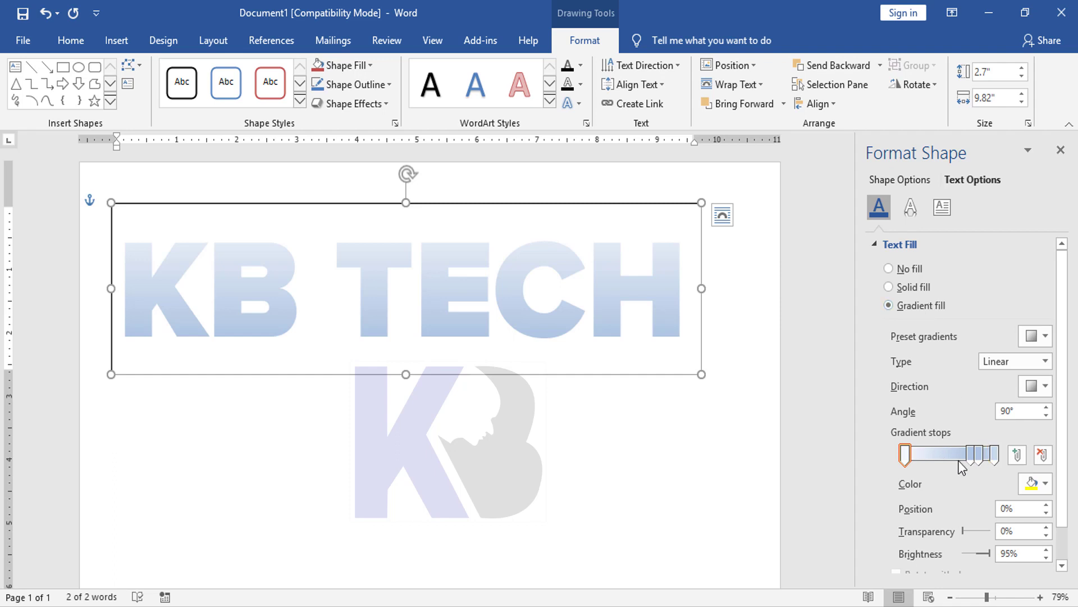
click(979, 454)
- Try Radial, Path and Rectangular gradient types, settling on Linear at 45°
click(1045, 361)
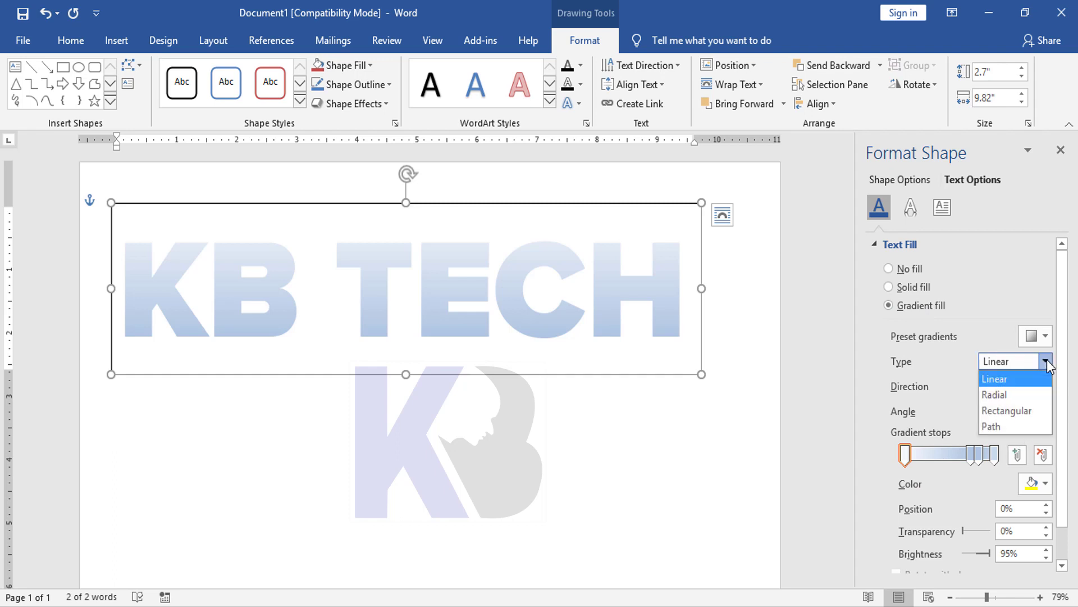
click(994, 398)
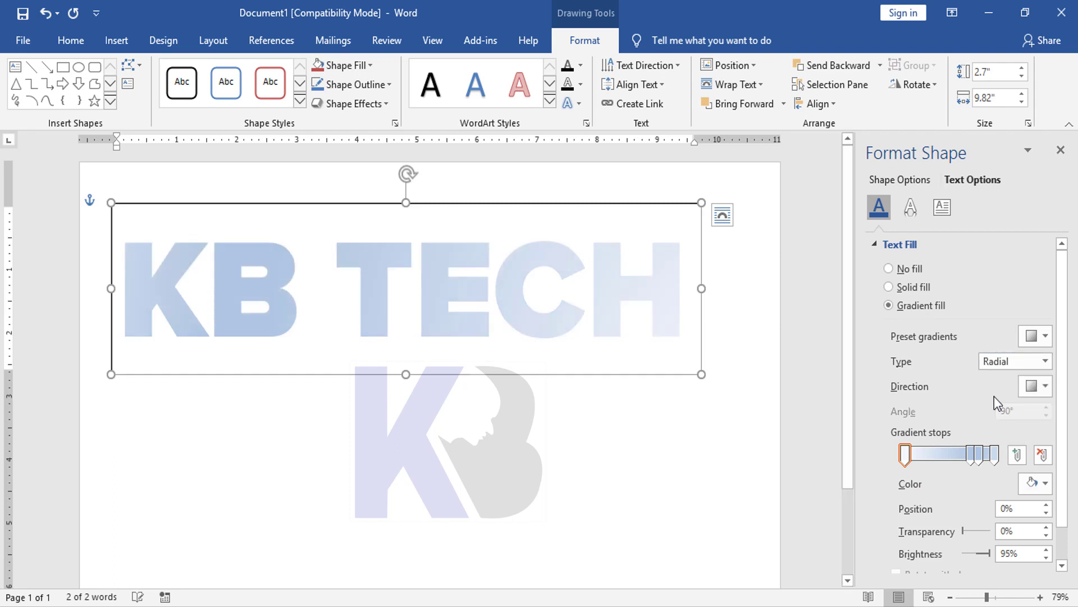
click(1045, 362)
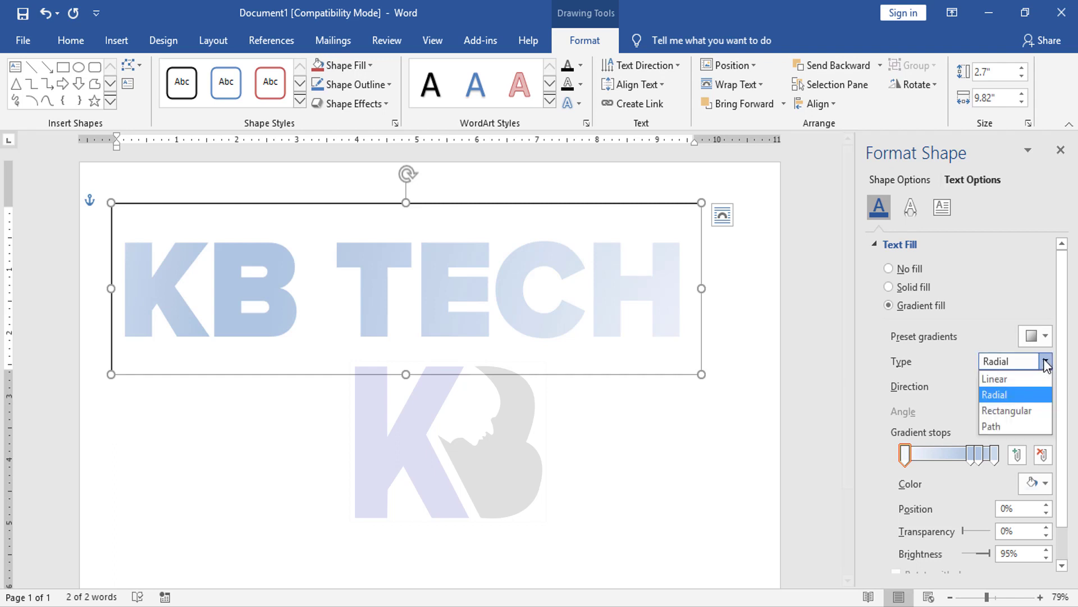
click(993, 427)
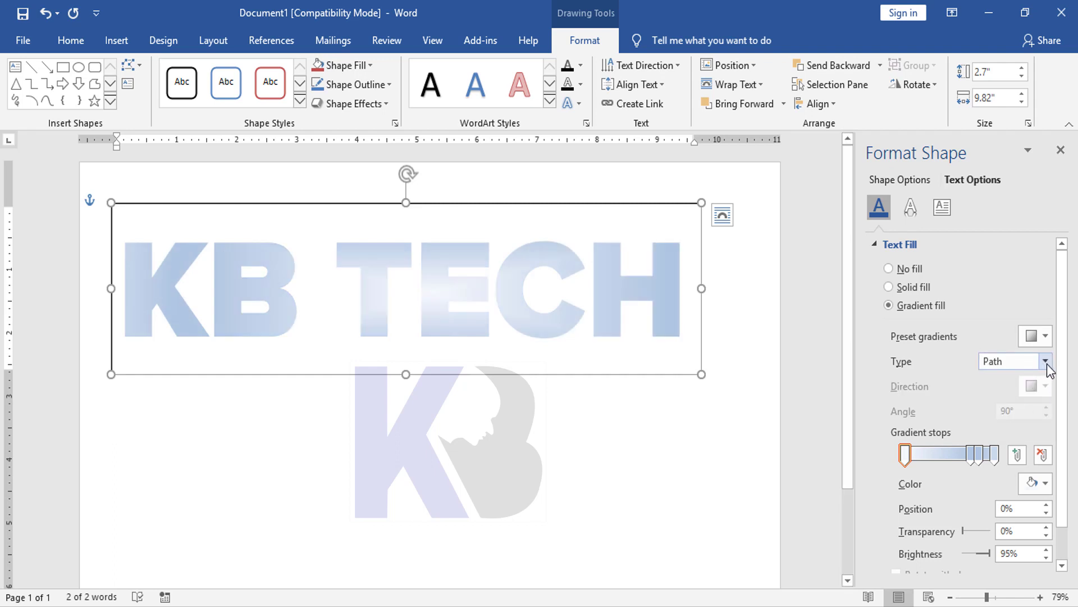
click(1047, 363)
click(1011, 410)
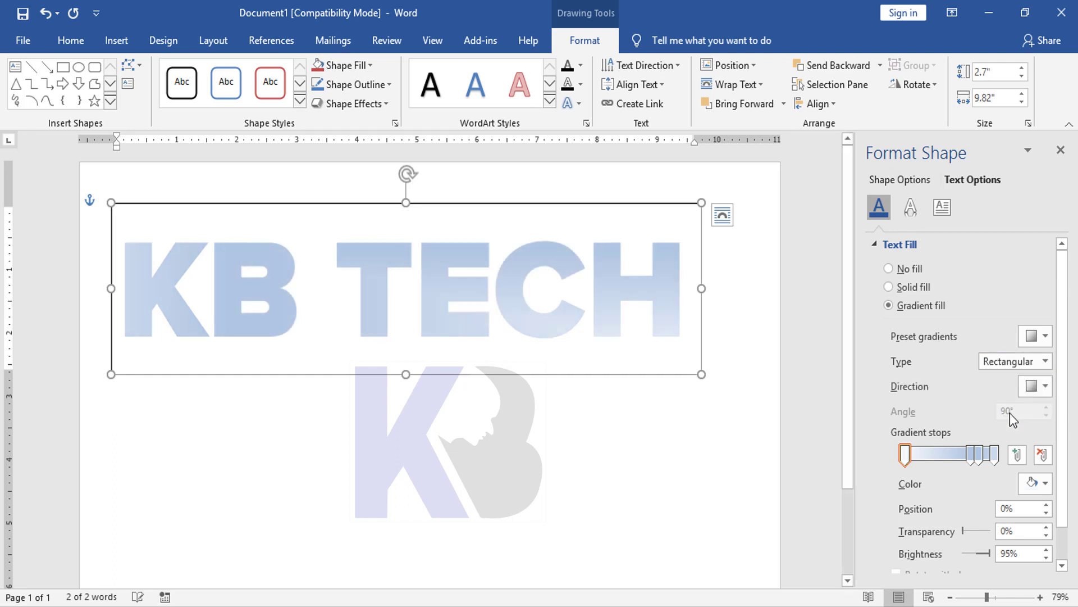
click(1037, 387)
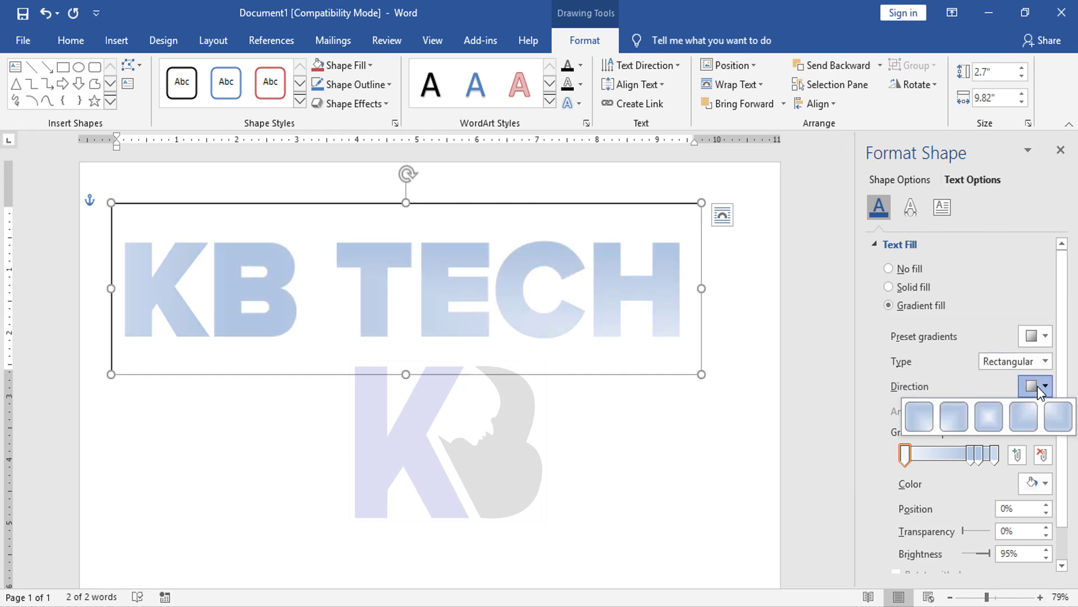
click(1046, 363)
click(1046, 362)
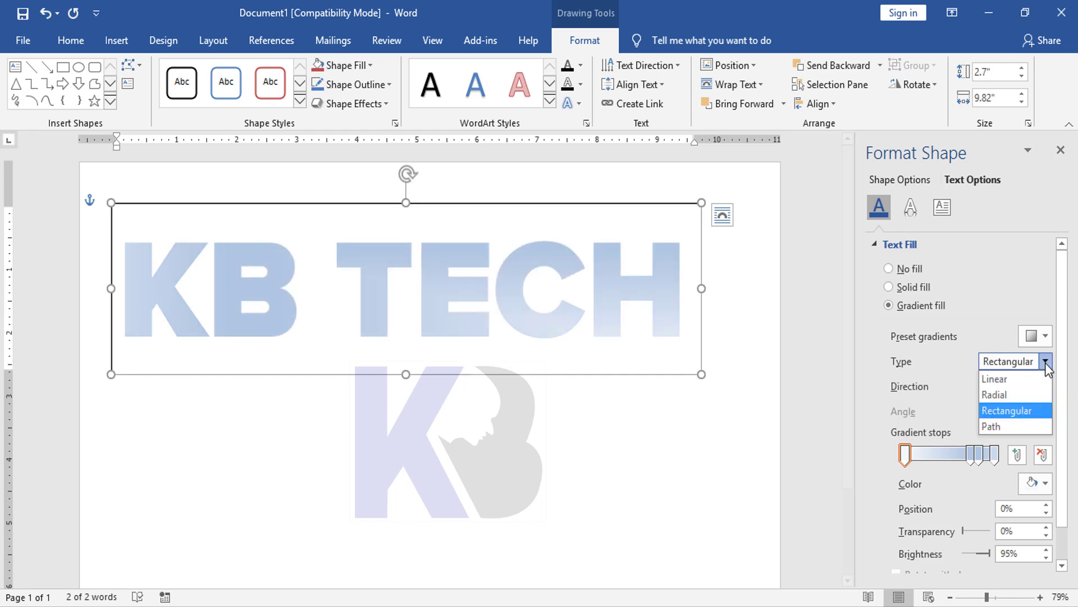
click(1000, 395)
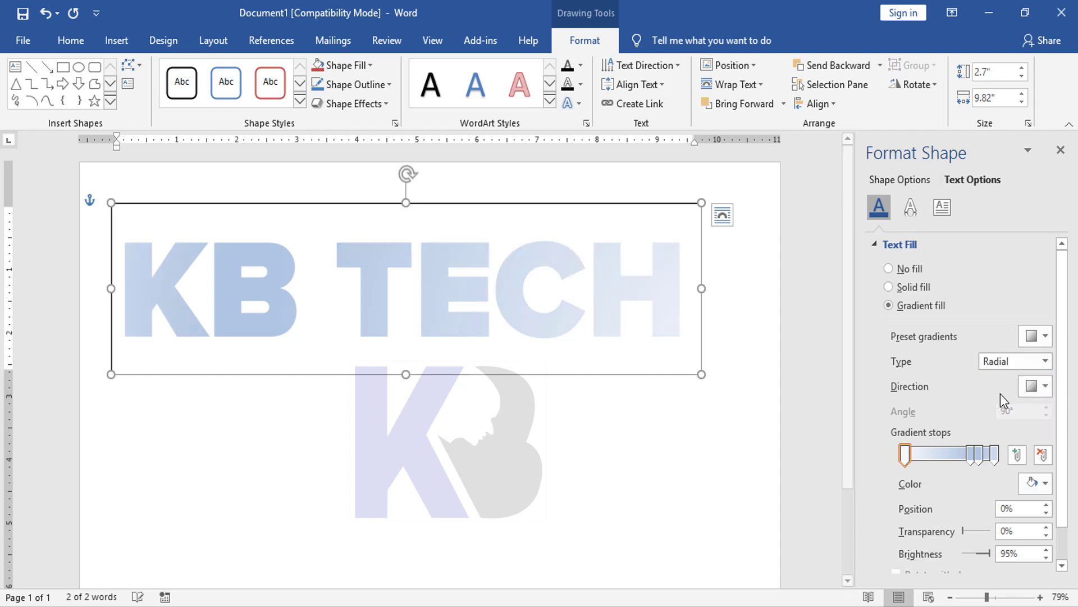
click(1046, 361)
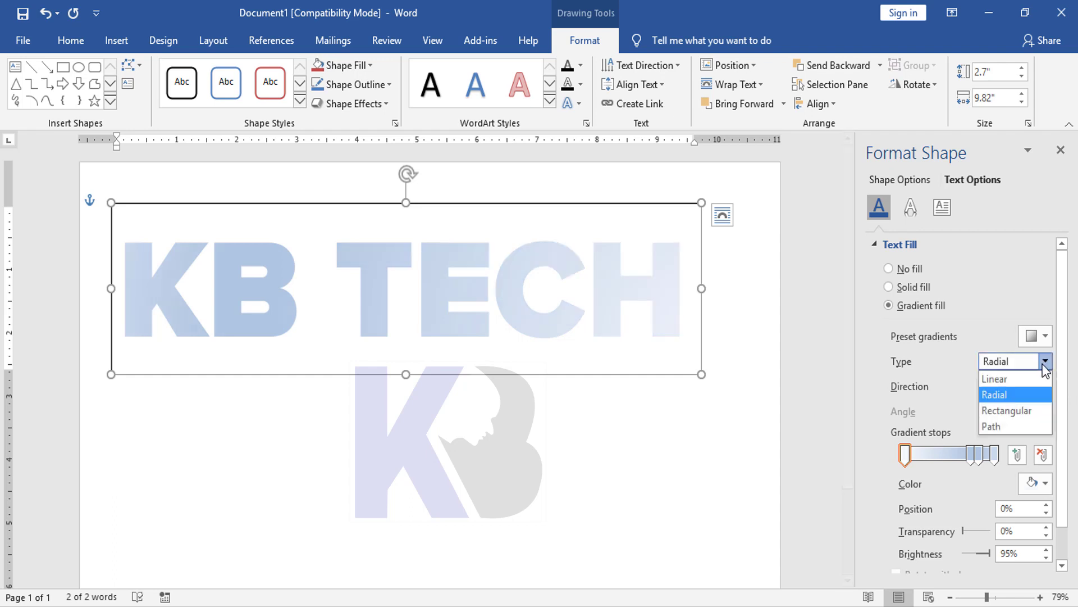
click(1007, 378)
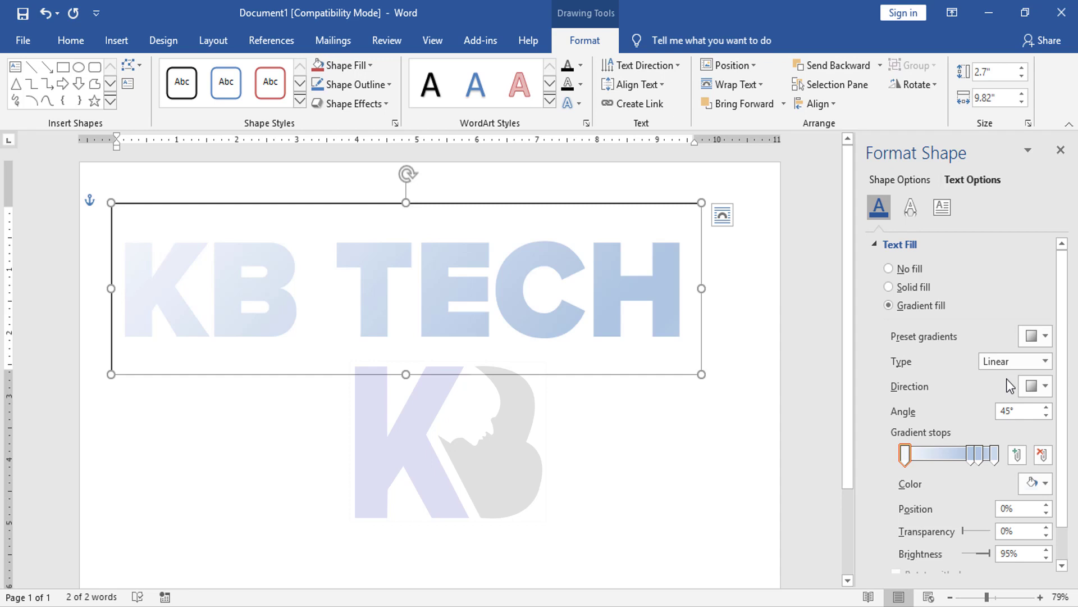
- Try red and blue Bottom Spotlight preset gradients, then apply the orange radial preset
click(1046, 336)
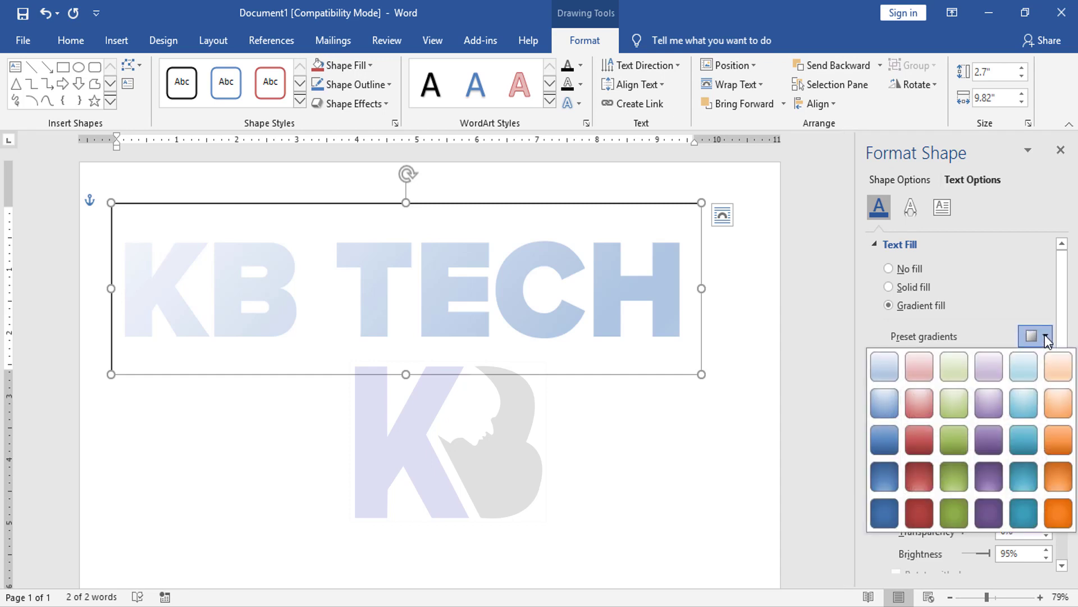
click(922, 437)
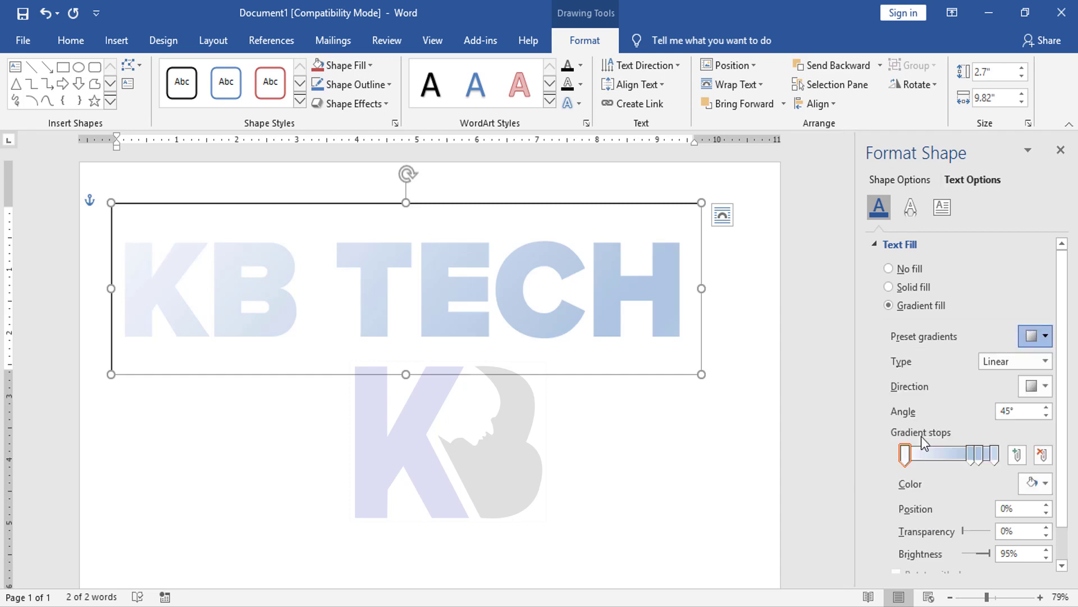
click(1046, 337)
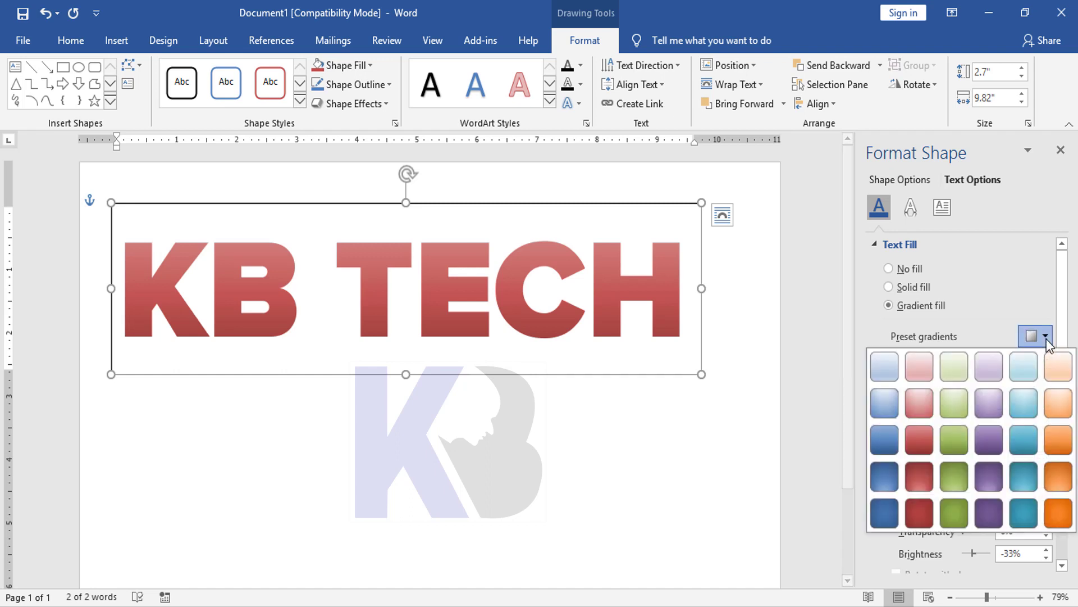
click(886, 476)
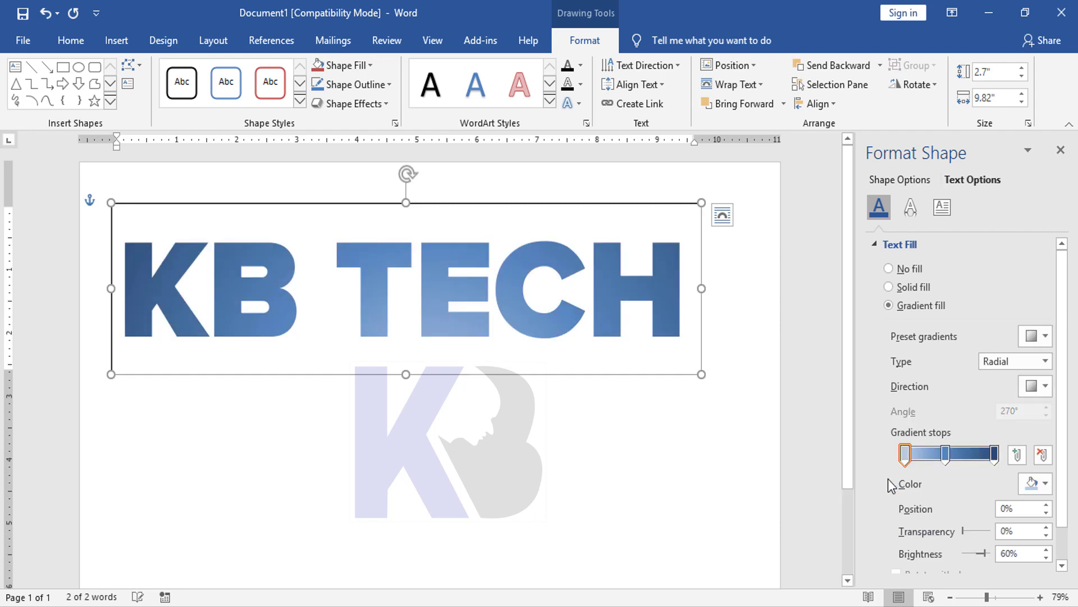
click(1045, 336)
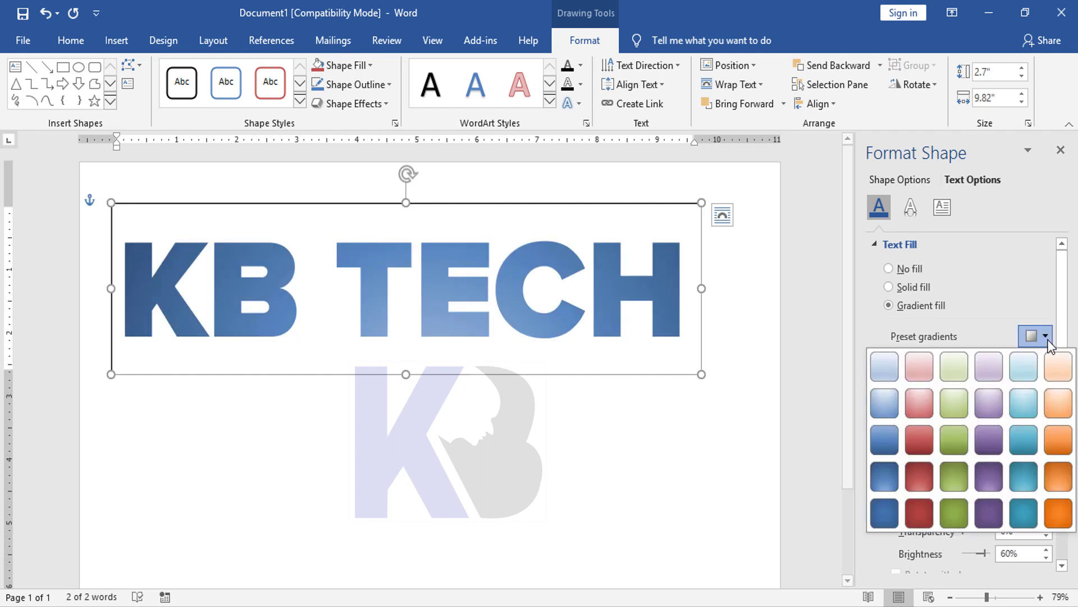
click(1059, 513)
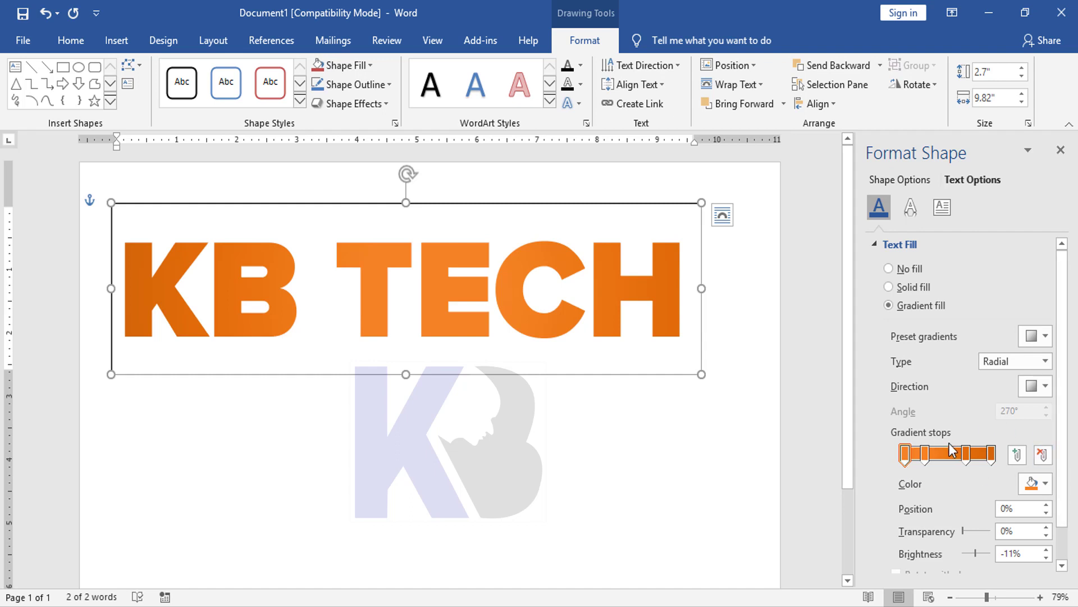
- Make the first gradient stop light blue
click(904, 464)
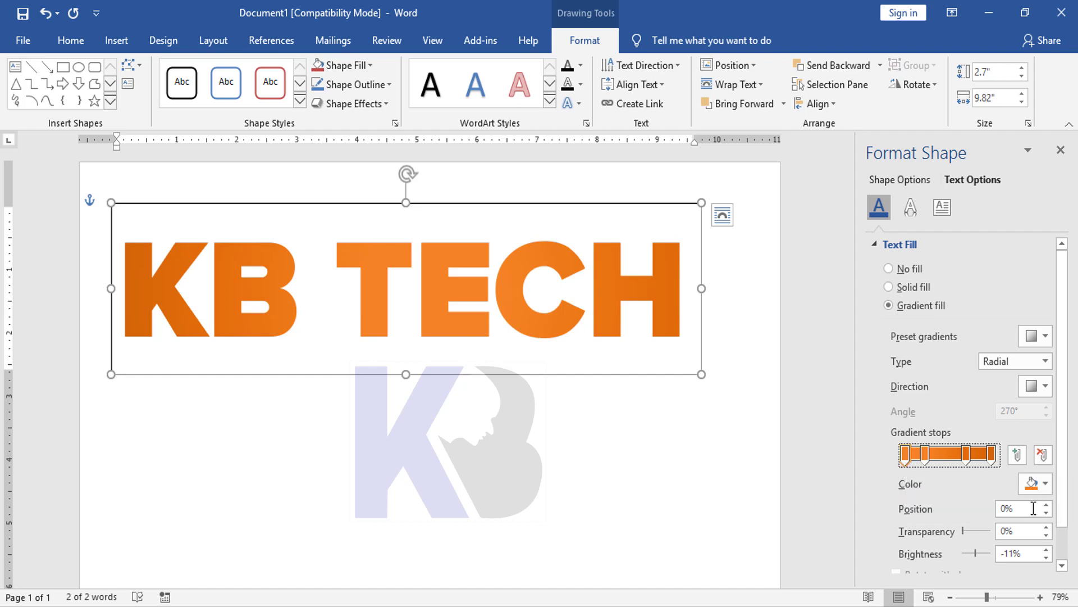
click(1045, 485)
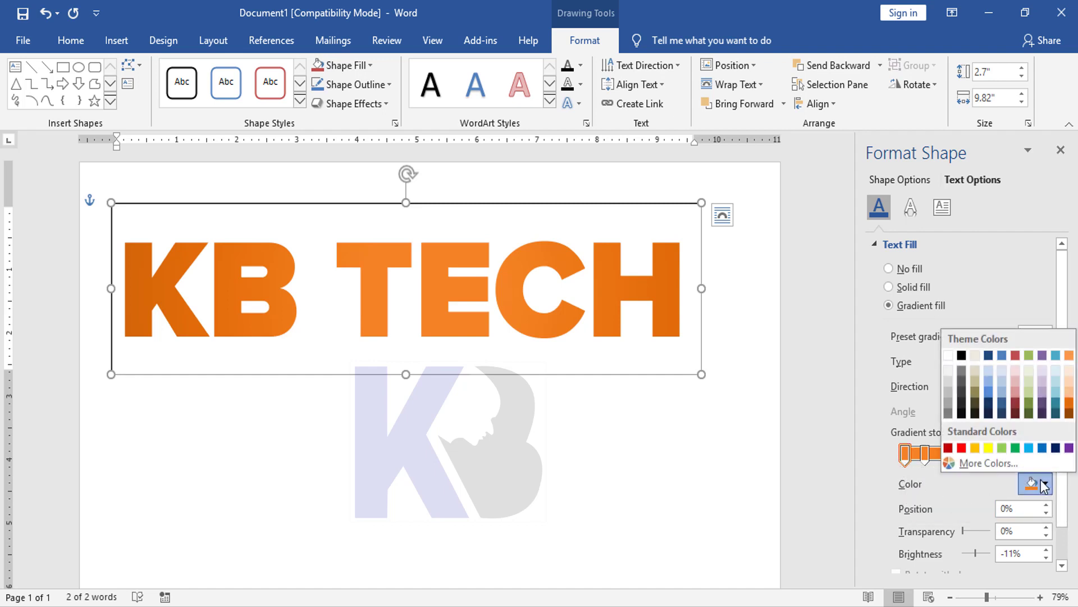
click(1029, 448)
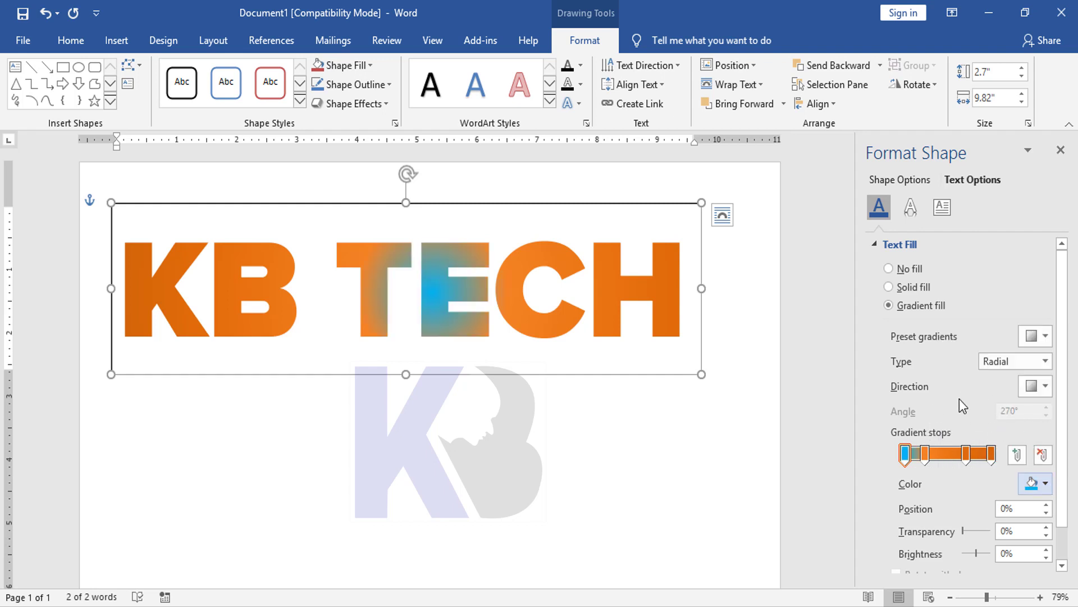
- Set the 97% gradient stop to dark navy with brightness around -80%
click(992, 458)
click(1047, 486)
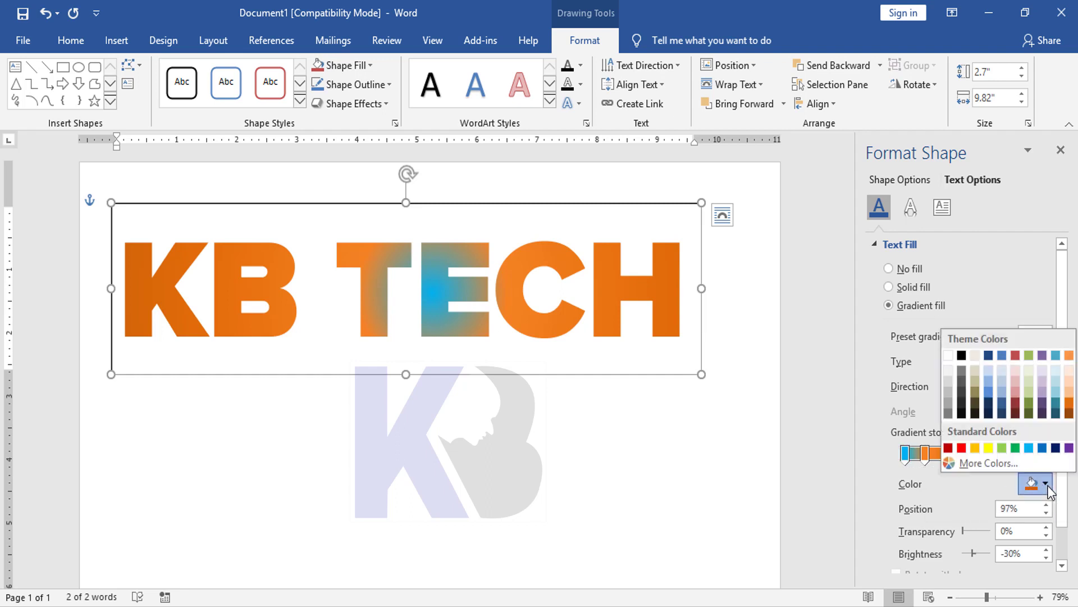
click(1056, 448)
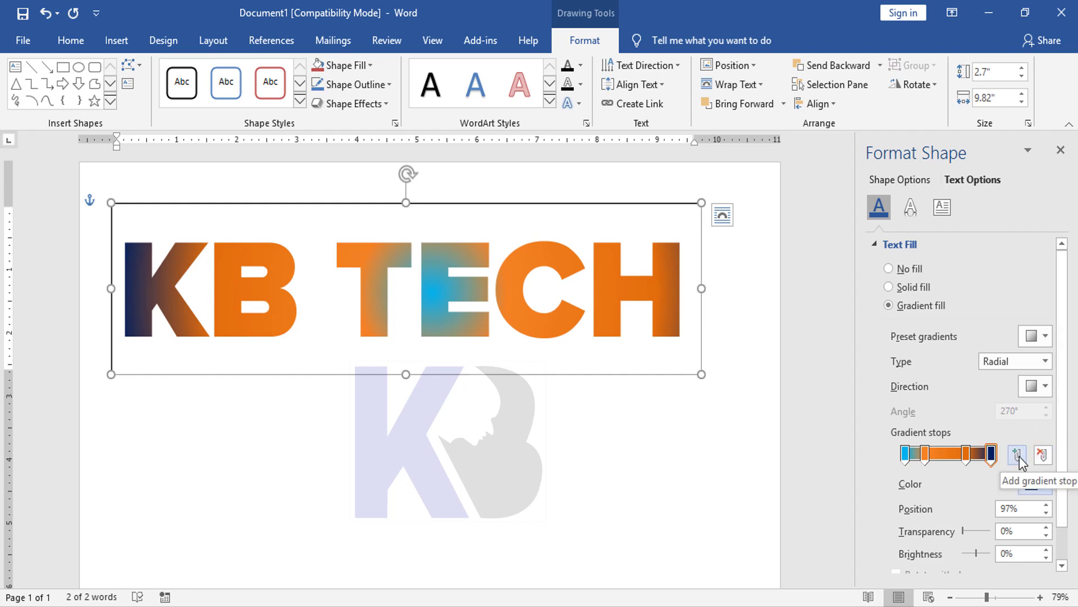
scroll(955, 500, down, 2)
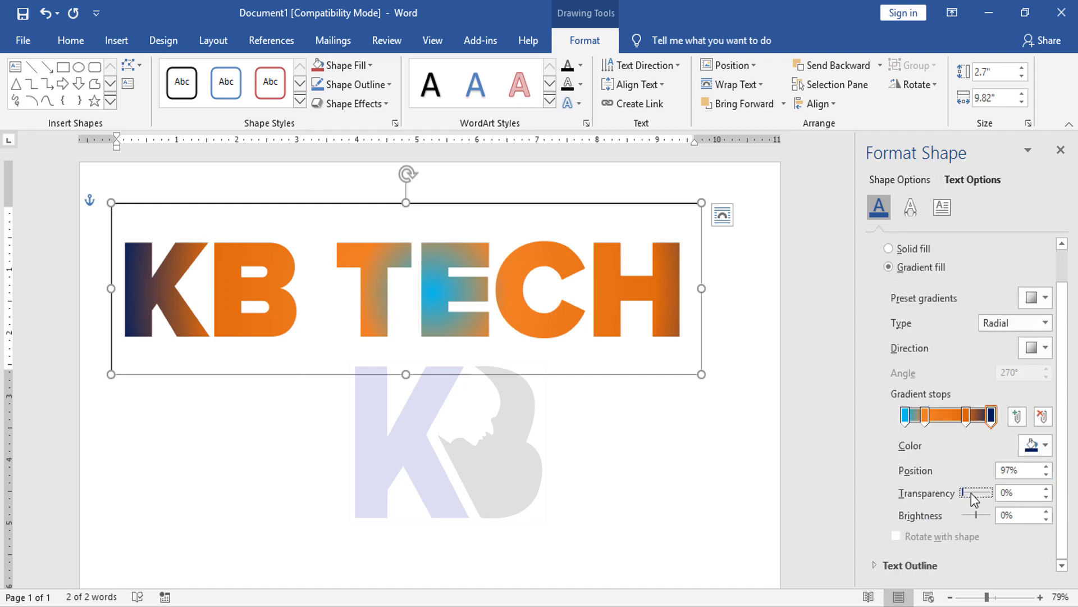
mouse_move(971, 493)
mouse_down()
mouse_move(992, 493)
mouse_move(961, 494)
mouse_move(1007, 519)
mouse_move(928, 523)
mouse_up()
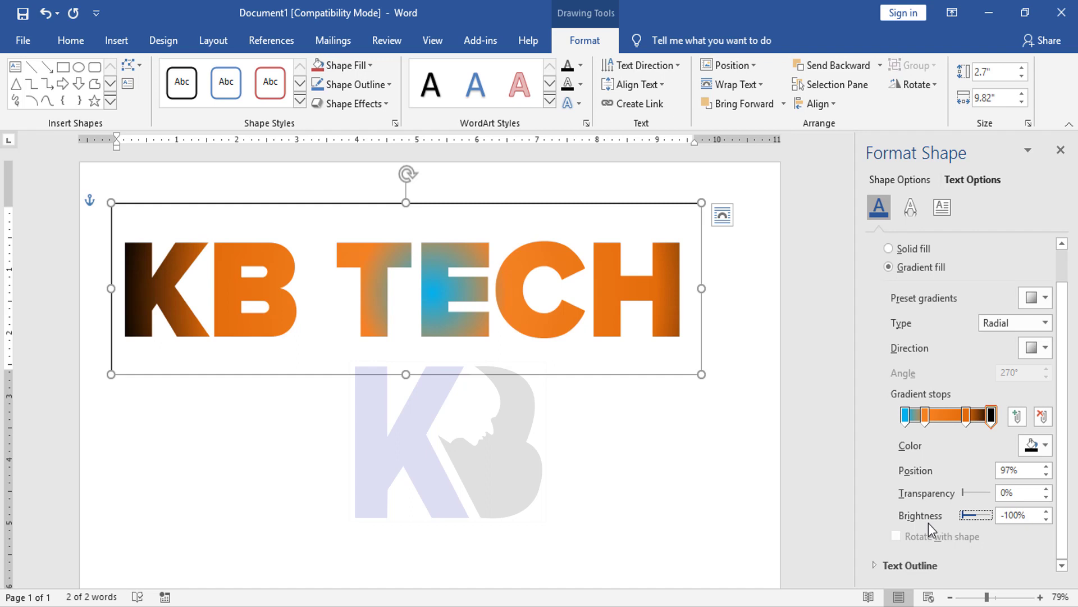
drag(946, 527, 964, 527)
- Darken the last stop slightly, switch the gradient type to Path, and select the 69% stop
click(1045, 519)
click(1019, 323)
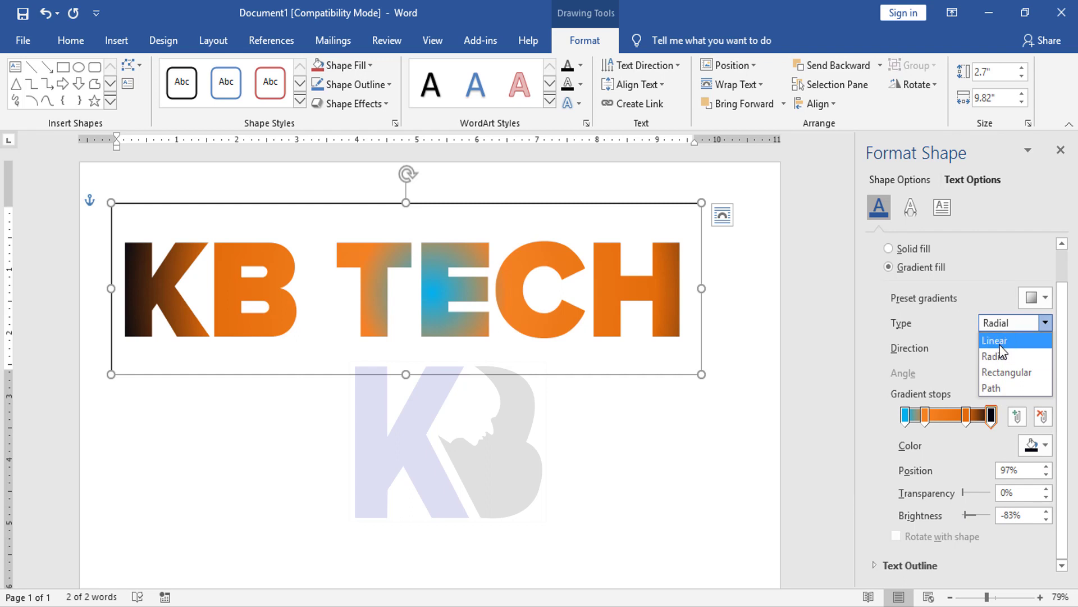
click(1000, 342)
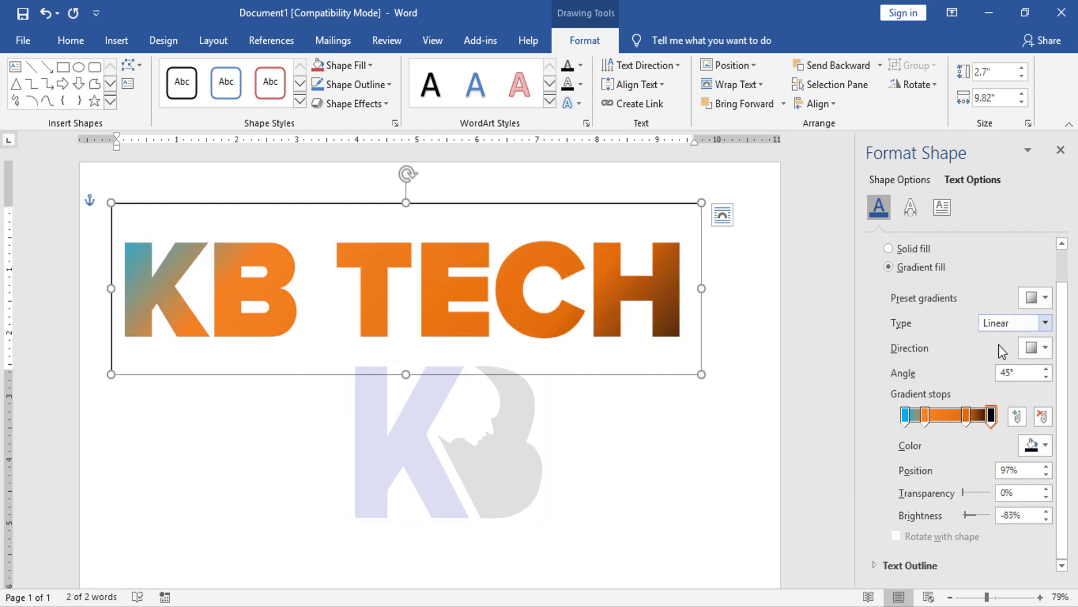
click(1002, 323)
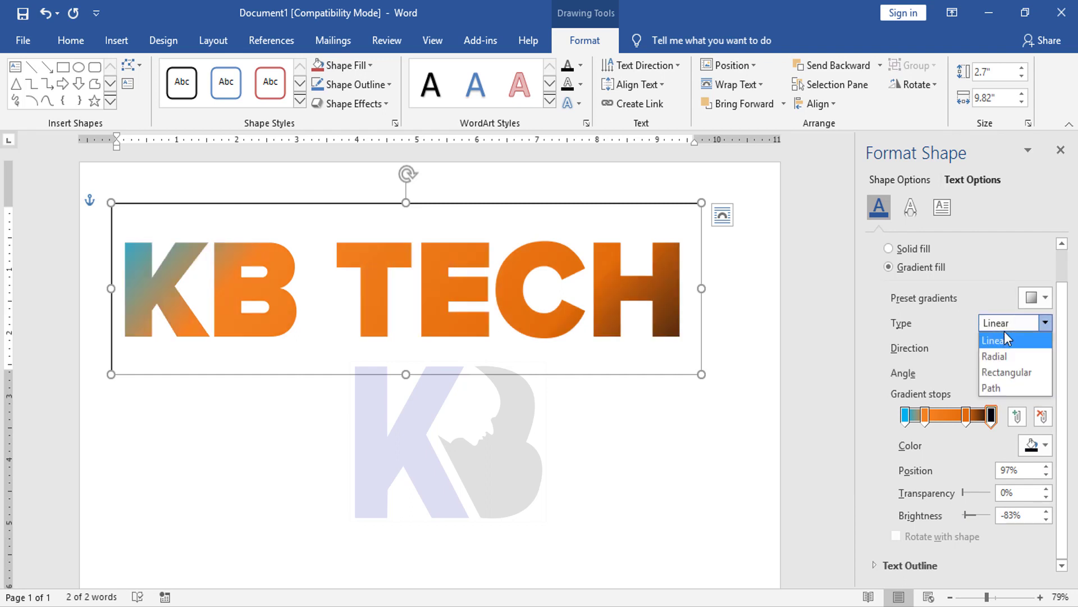
click(999, 389)
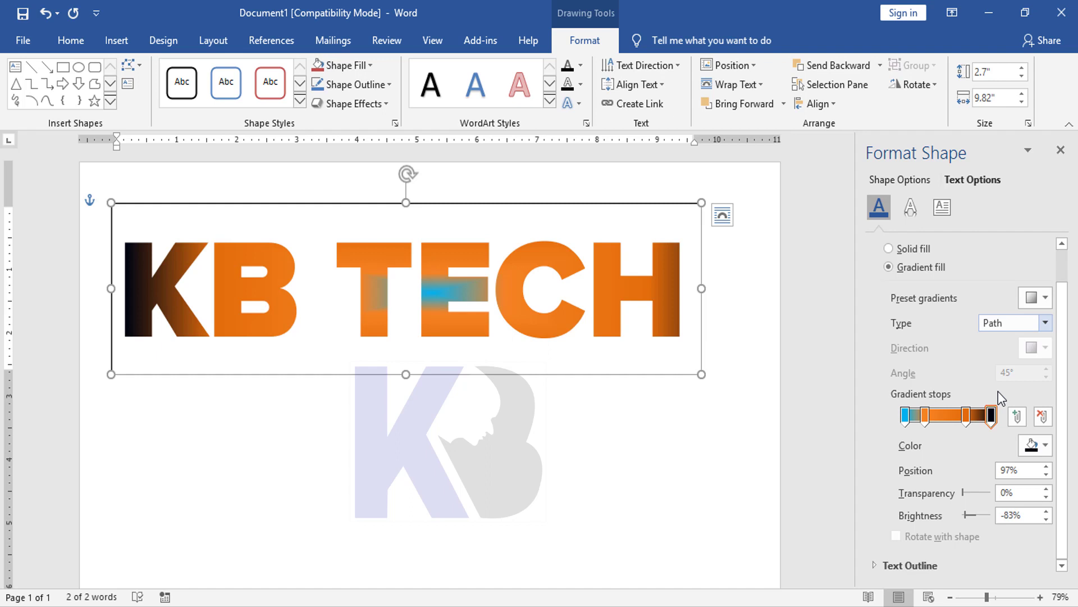
click(965, 423)
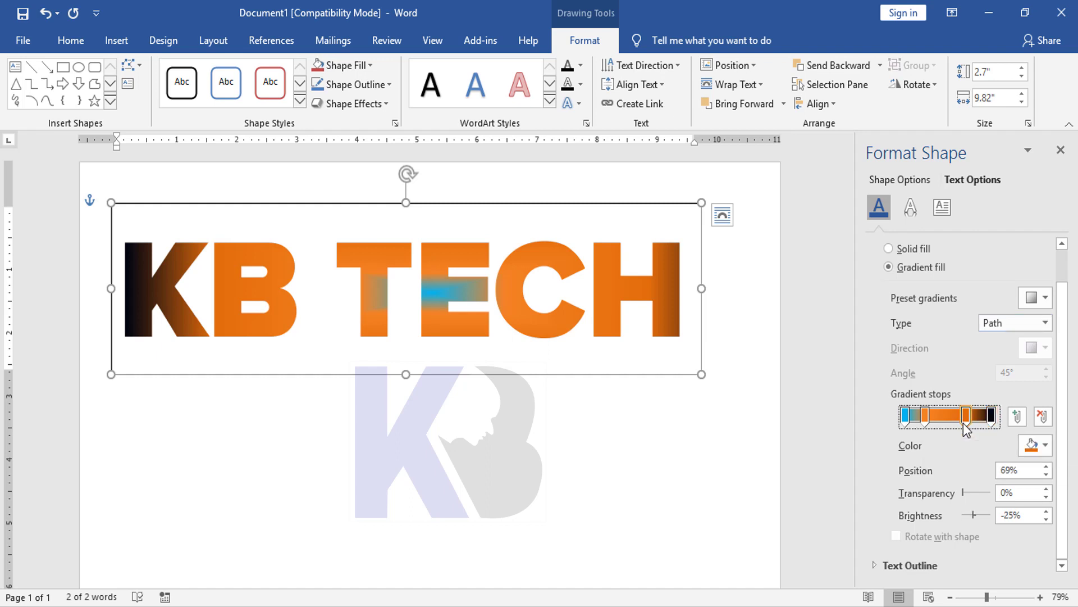
click(1045, 446)
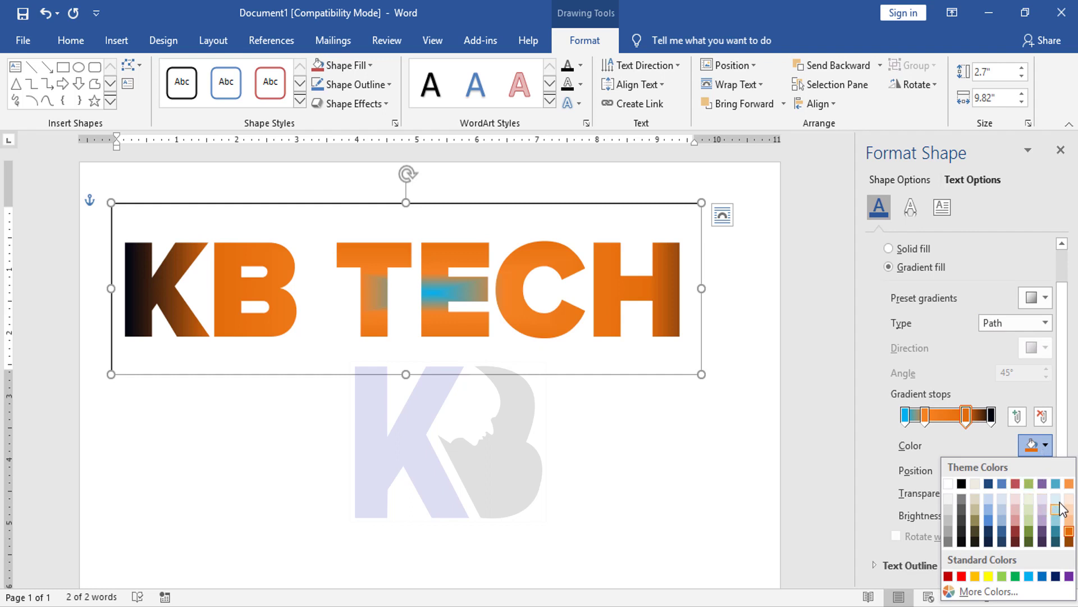
- Make the 69% stop and the first gradient stop purple
click(1069, 576)
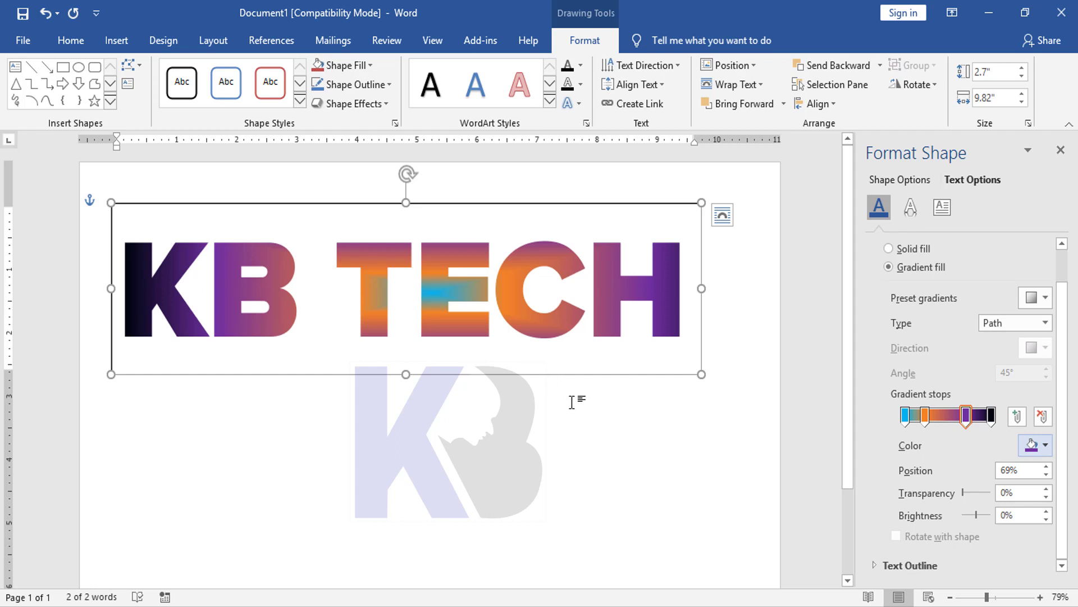
click(906, 419)
click(1045, 445)
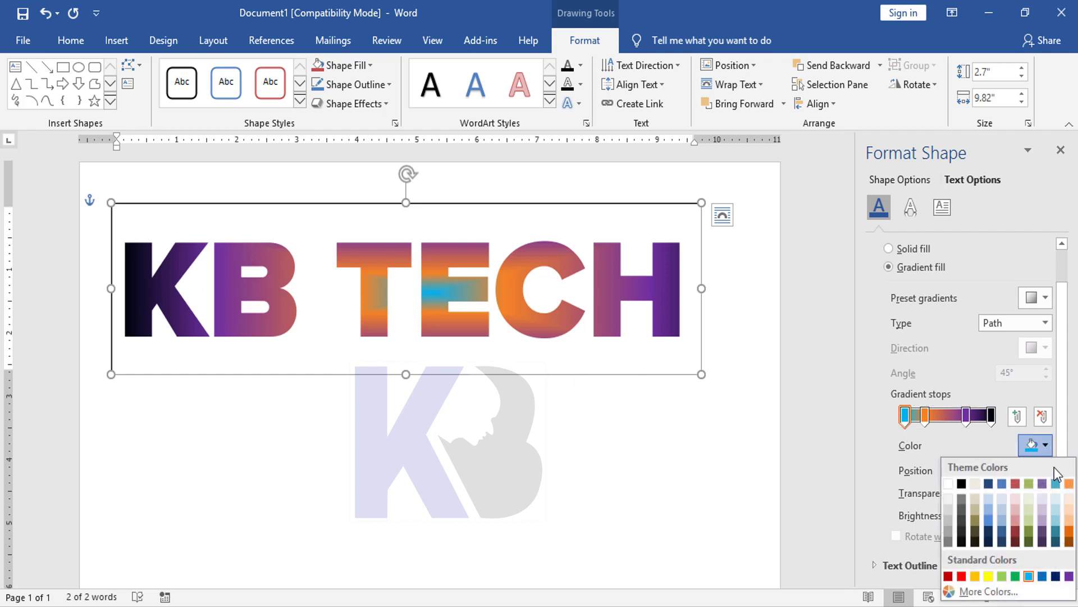
click(1069, 531)
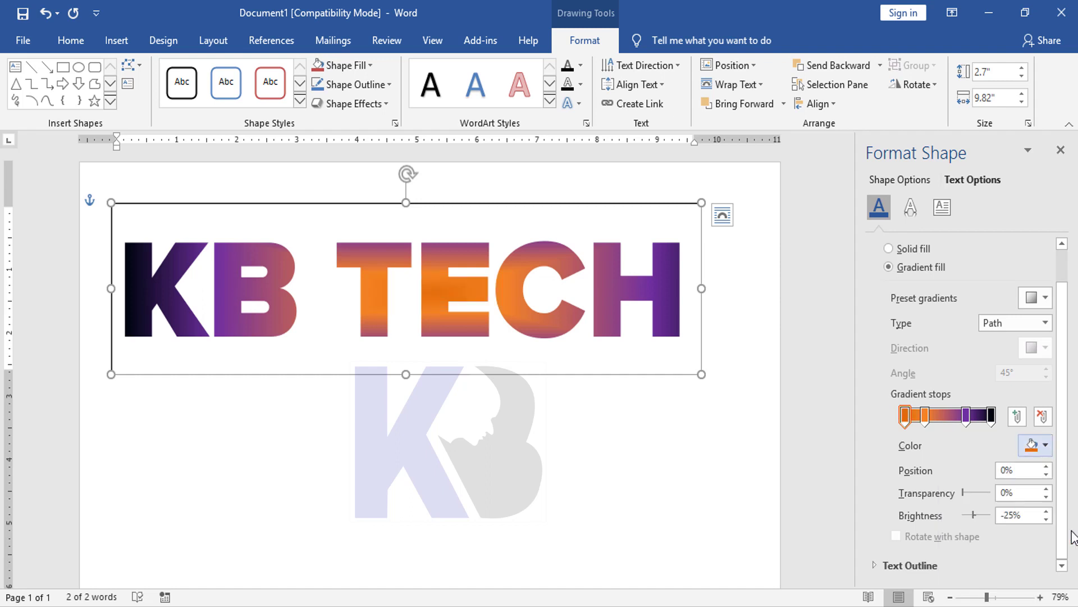
click(1046, 445)
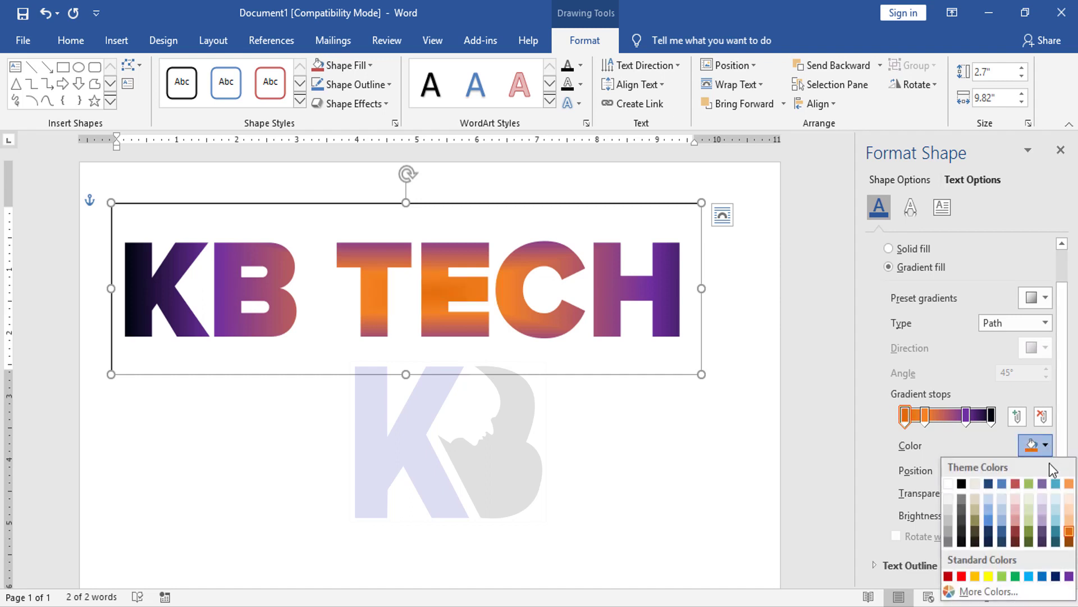
click(1056, 575)
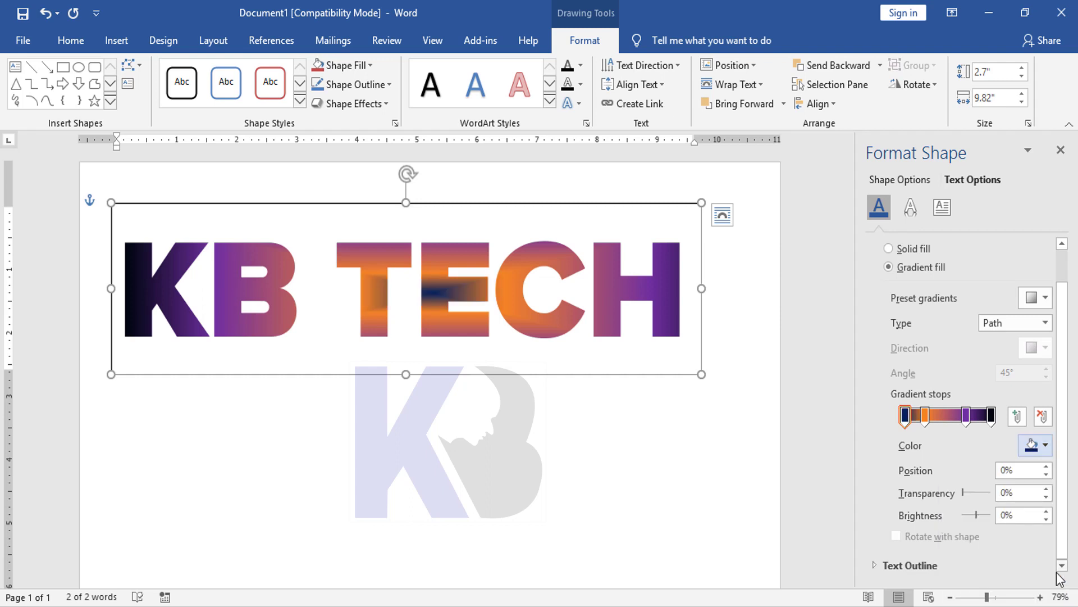
click(1045, 445)
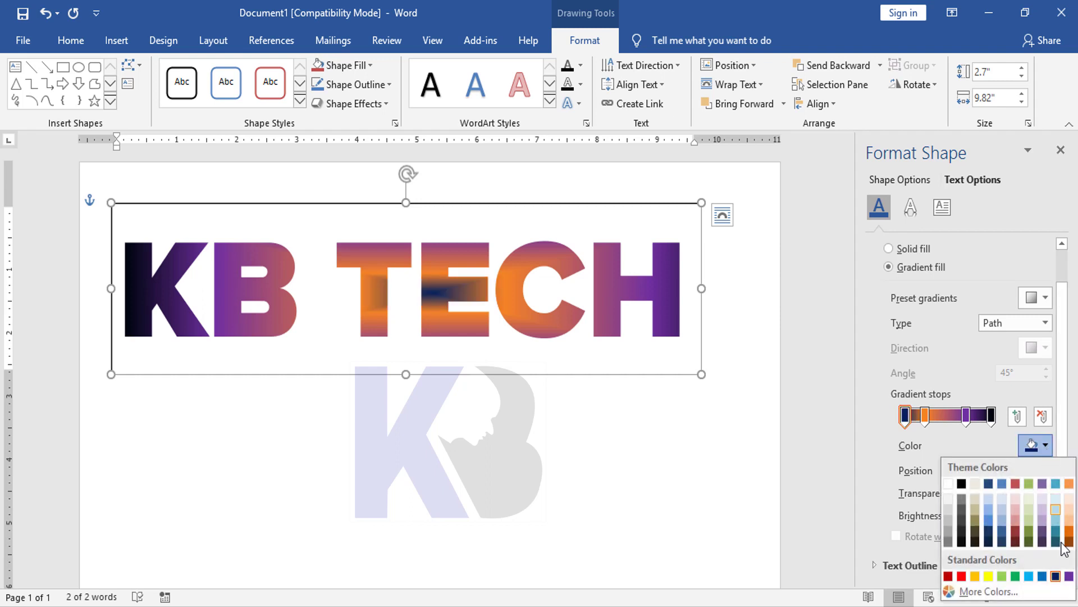
click(1068, 576)
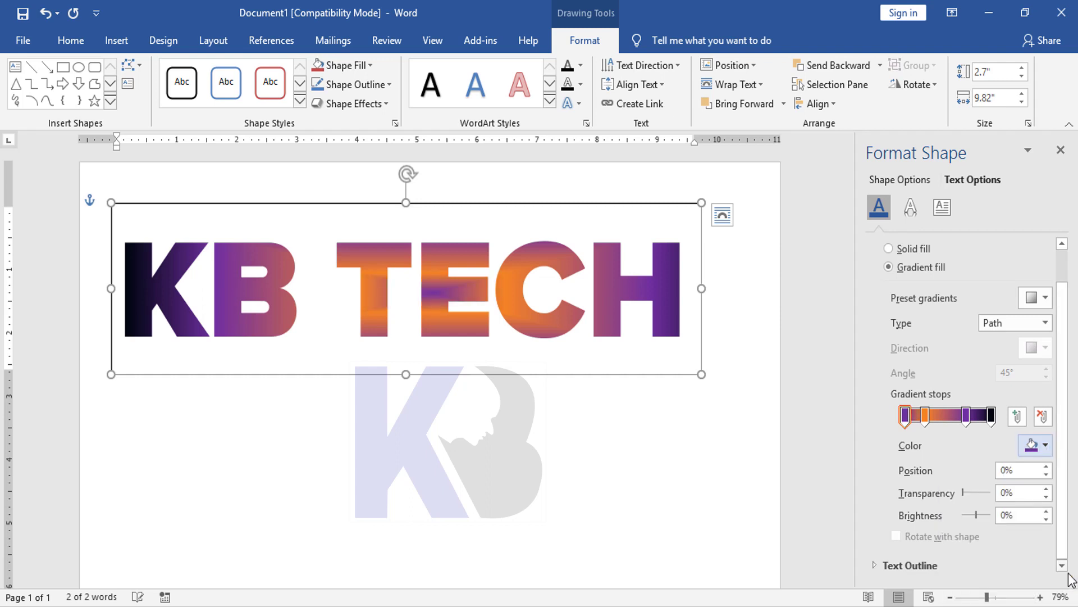
- Change the orange 23% gradient stop to dark blue
click(1047, 447)
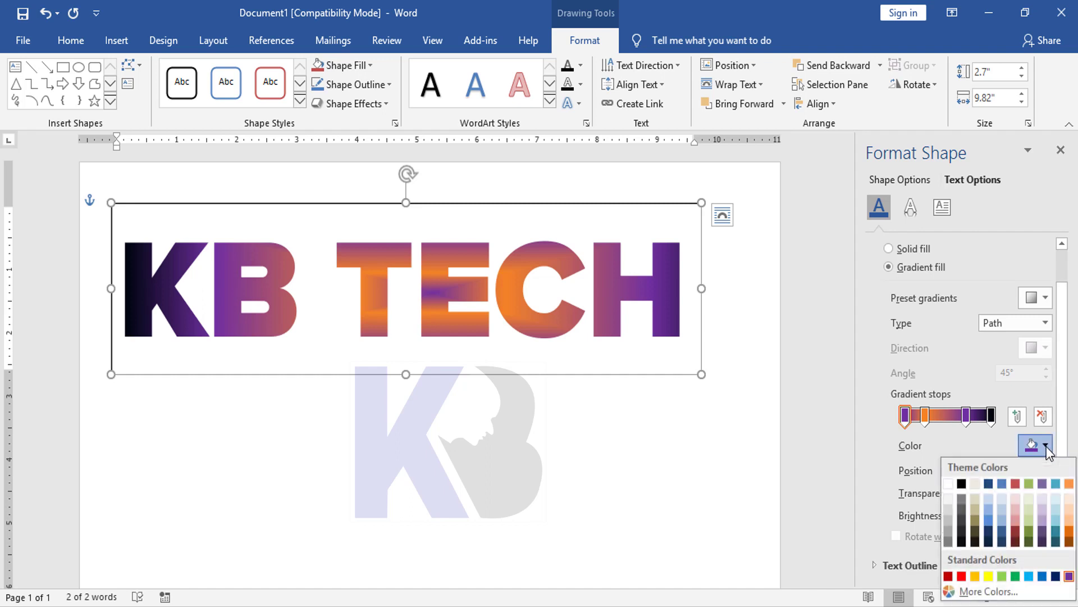
click(1047, 447)
click(924, 416)
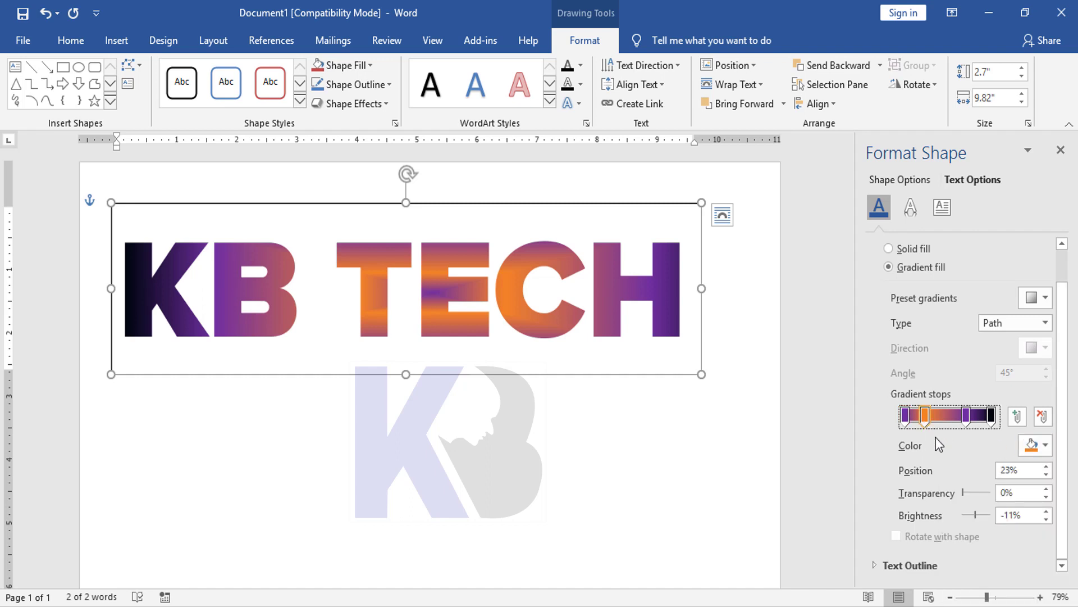
click(1045, 446)
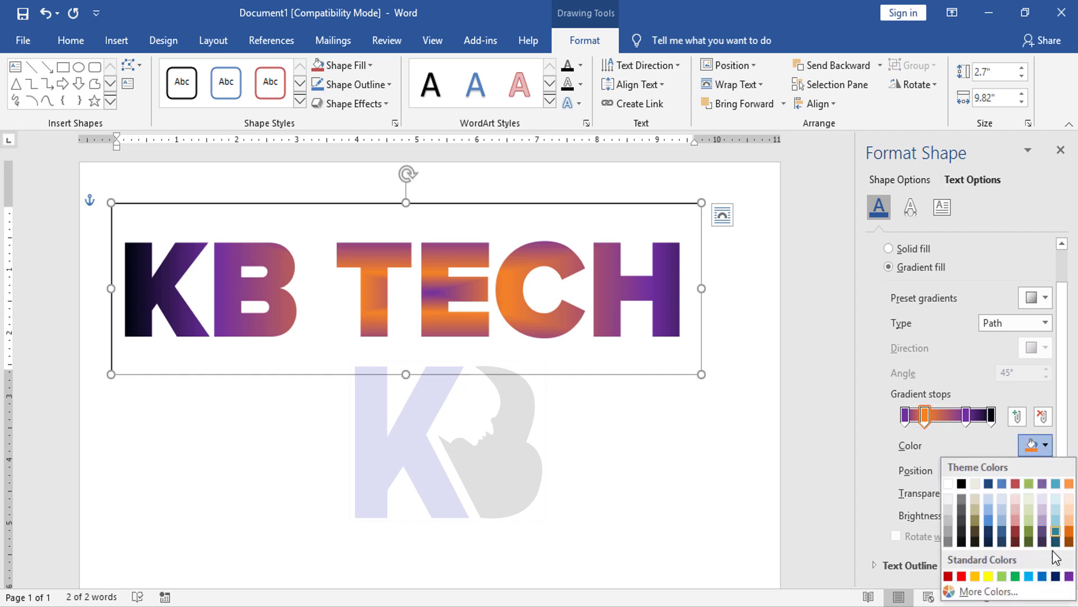
click(1056, 577)
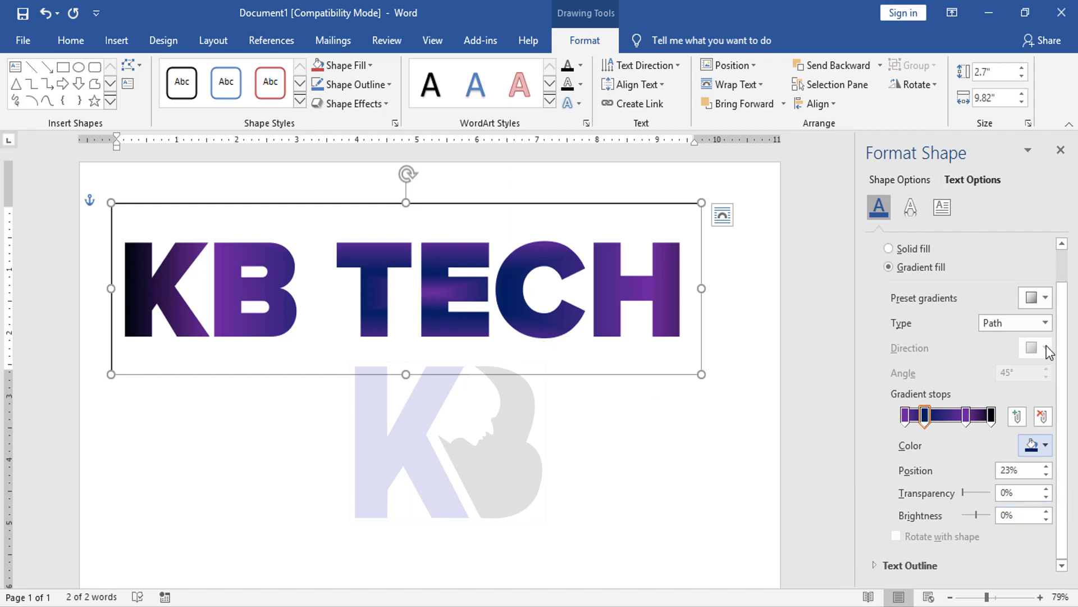
- Check the Preset gradients and Type lists, keep the purple-navy Path gradient, and deselect the KB TECH box
click(1046, 298)
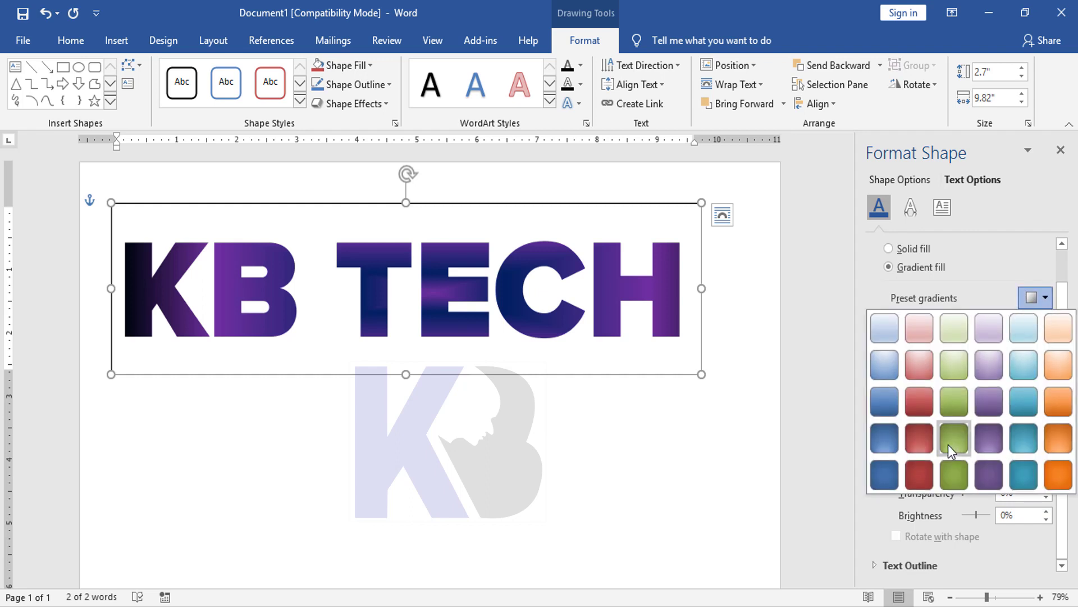
click(991, 260)
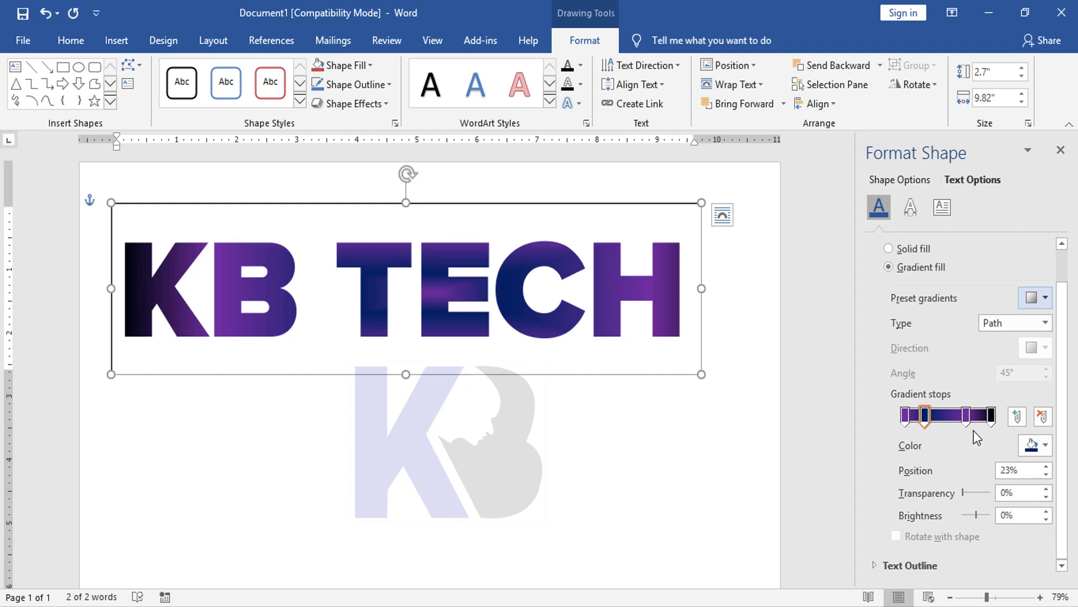
click(1018, 321)
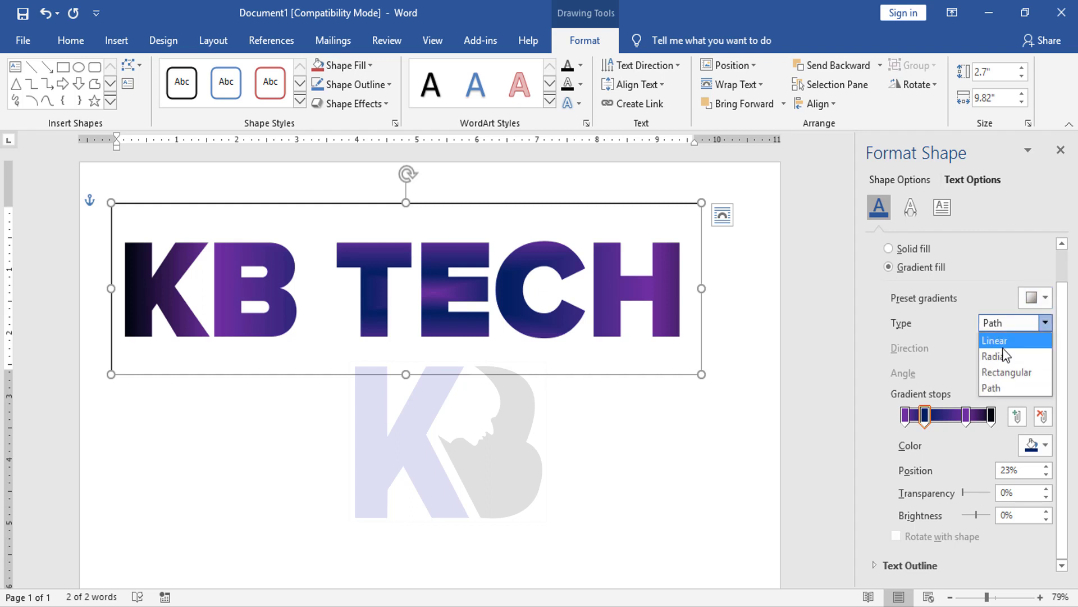
click(947, 337)
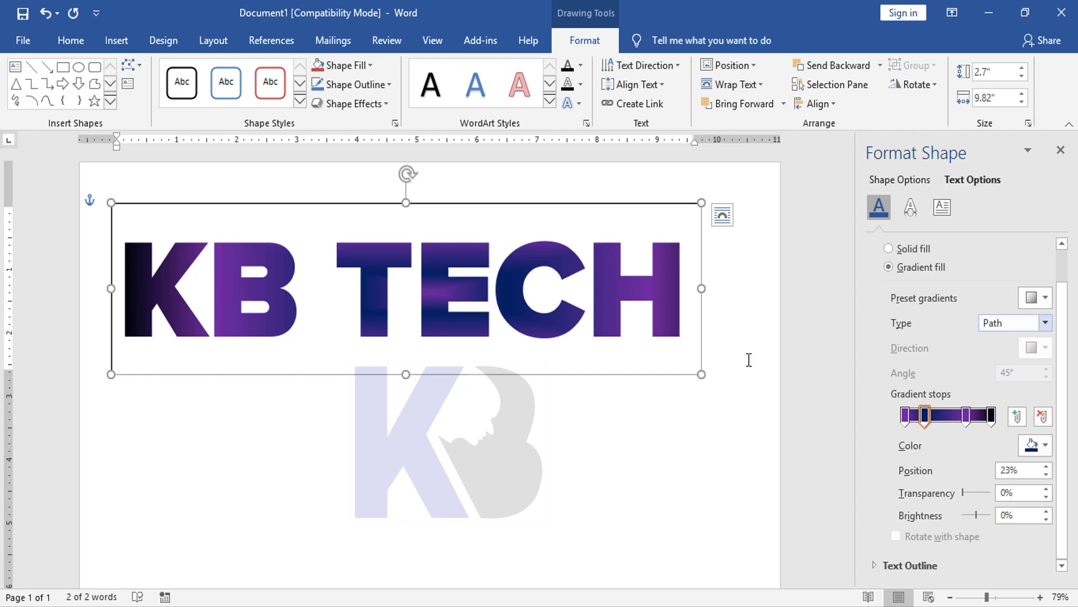
click(329, 469)
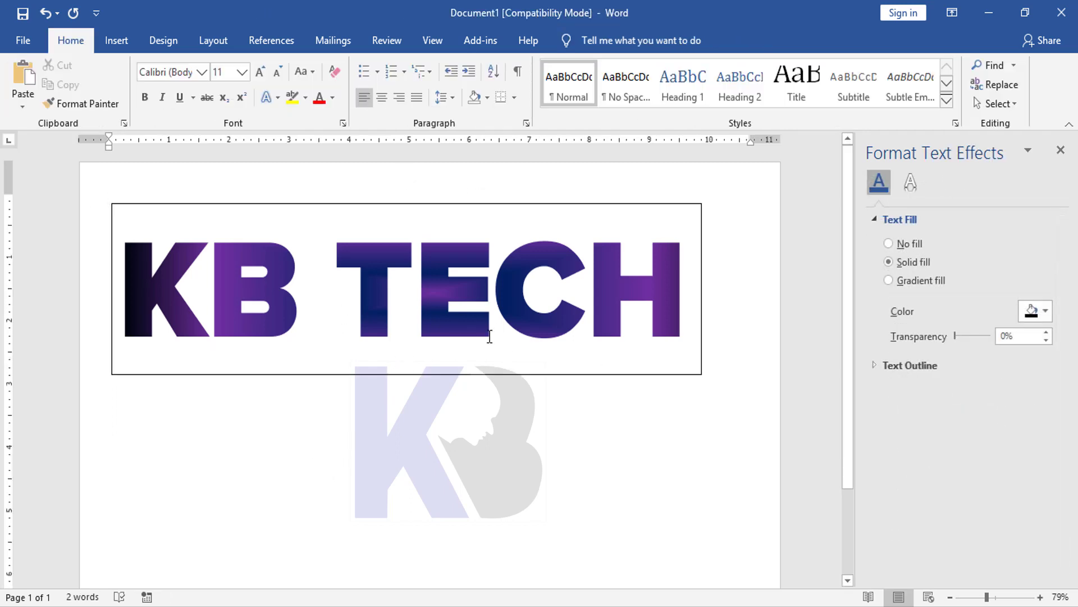